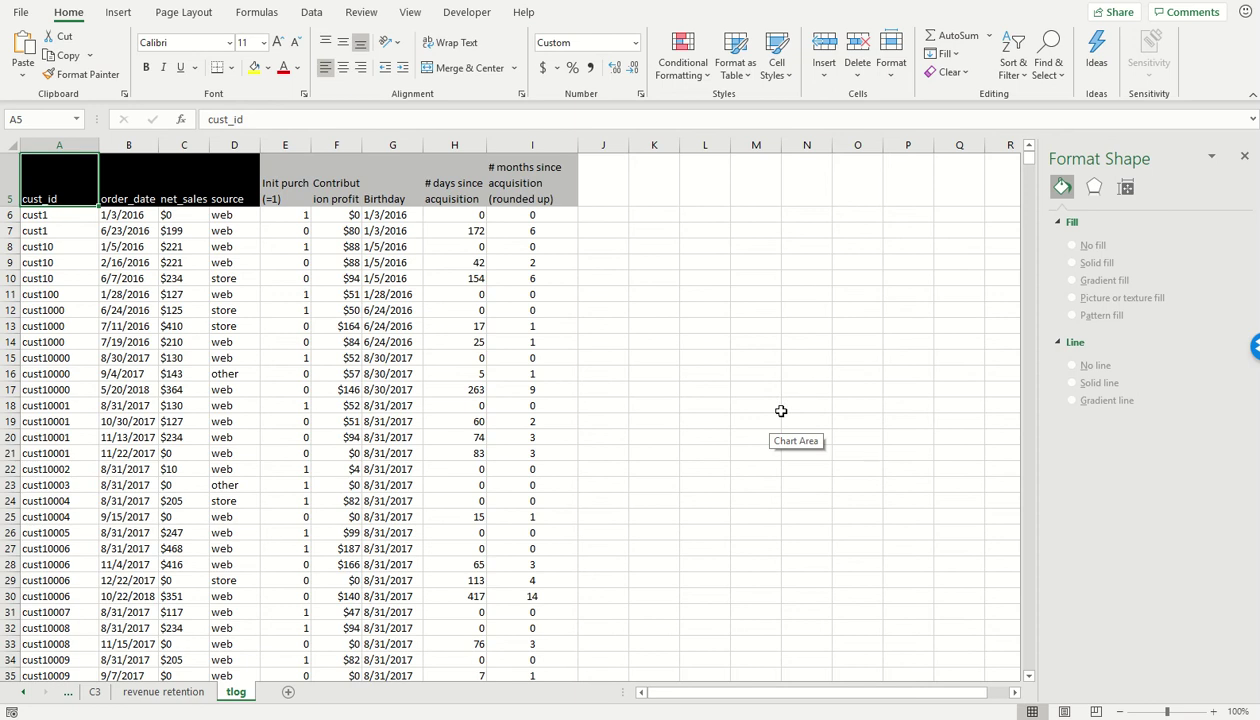
# Create a PivotTable on a new worksheet from the tlog data in A5:G70909
pyautogui.hotkey('shift', 'Right')
pyautogui.hotkey('shift', 'Right')
pyautogui.hotkey('shift', 'Right')
pyautogui.hotkey('shift', 'Right')
pyautogui.hotkey('shift', 'Right')
pyautogui.hotkey('shift', 'Right')
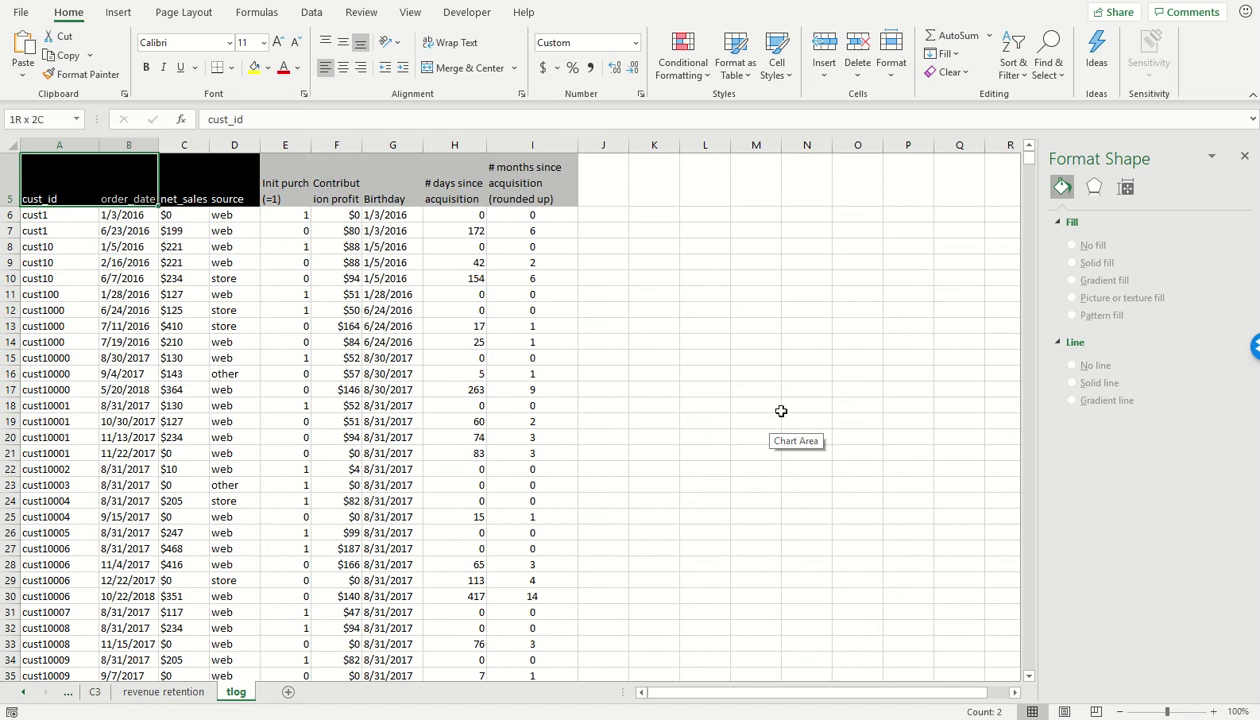
pyautogui.hotkey('ctrl', 'shift', 'Down')
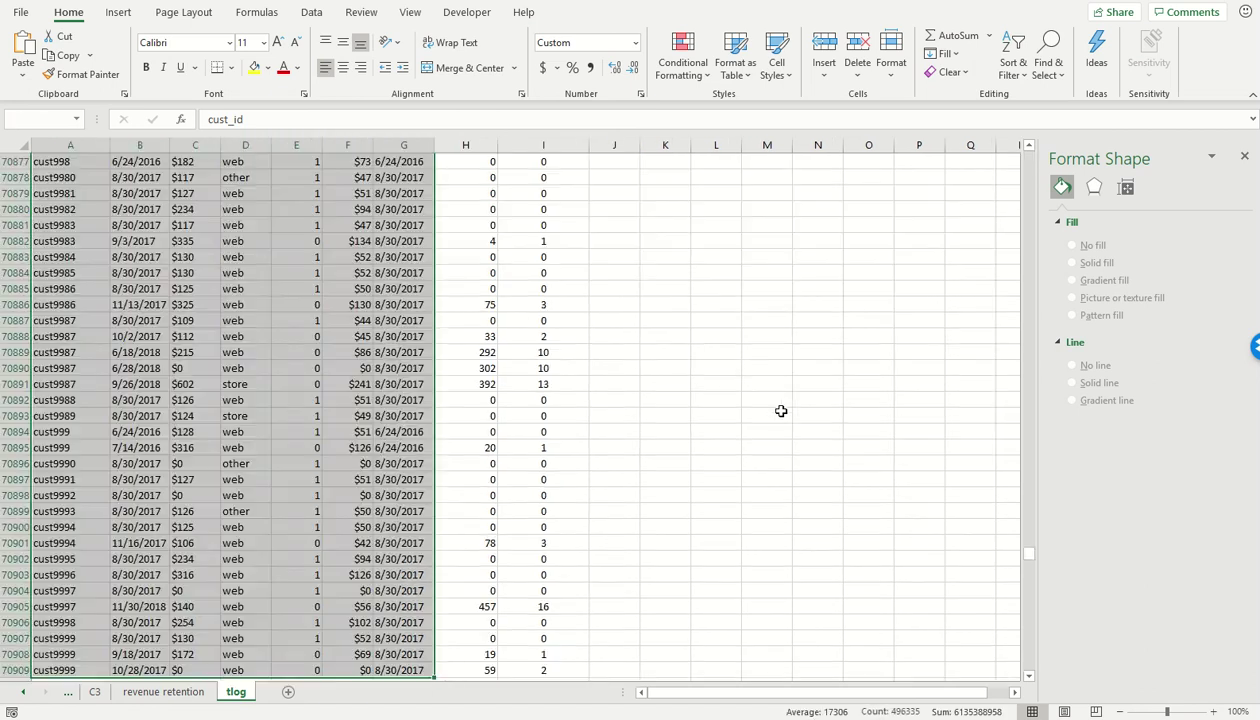
pyautogui.click(118, 12)
pyautogui.click(30, 50)
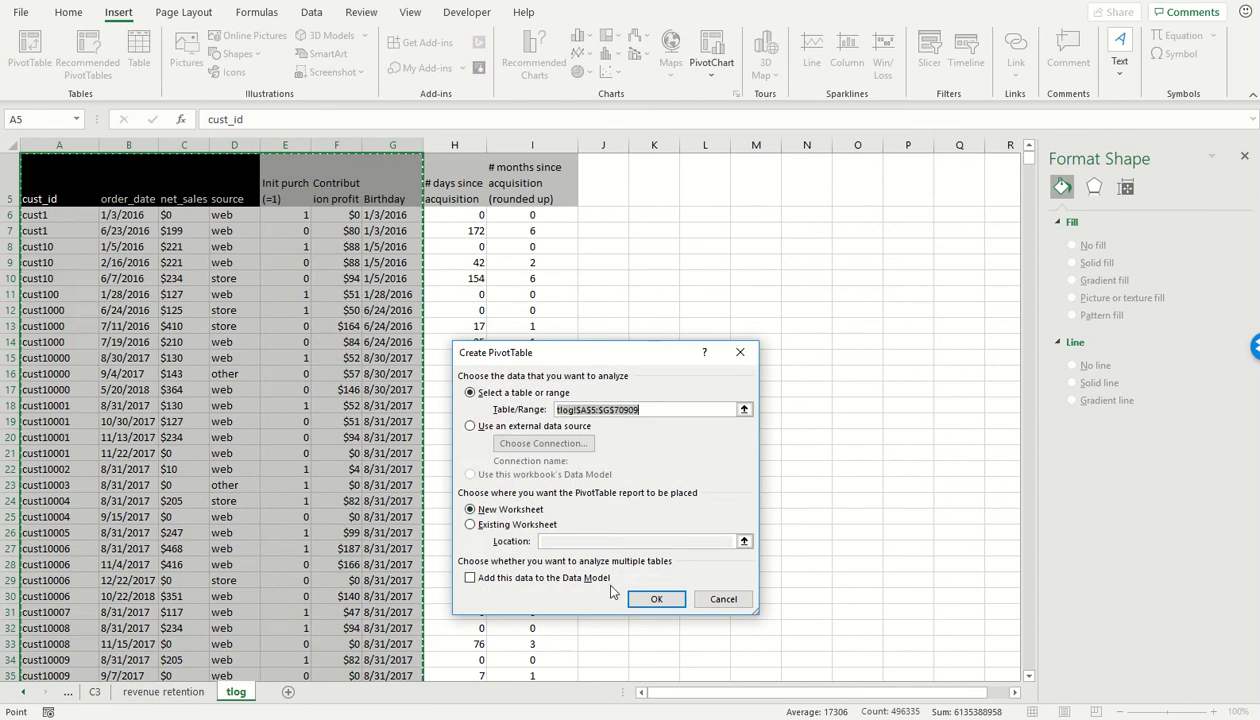
pyautogui.click(654, 598)
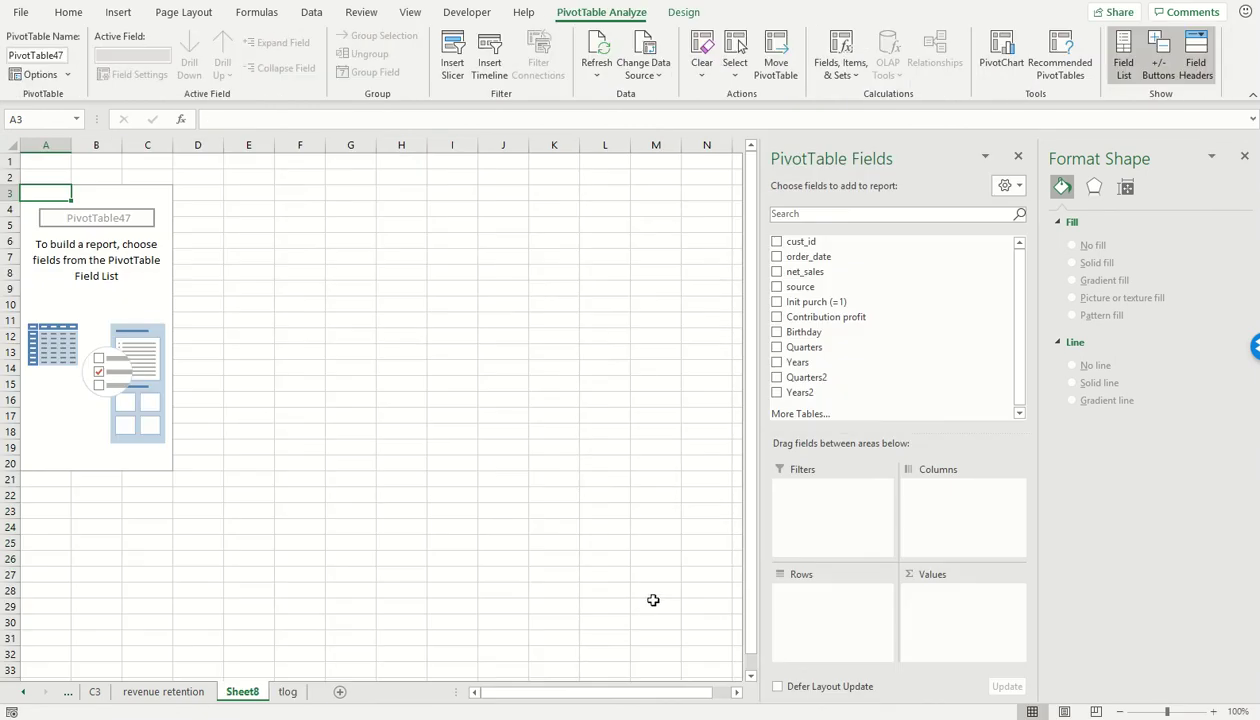
# Rename the new PivotTable worksheet as cust spend dist
pyautogui.doubleClick(243, 691)
pyautogui.write('cust spend dist')
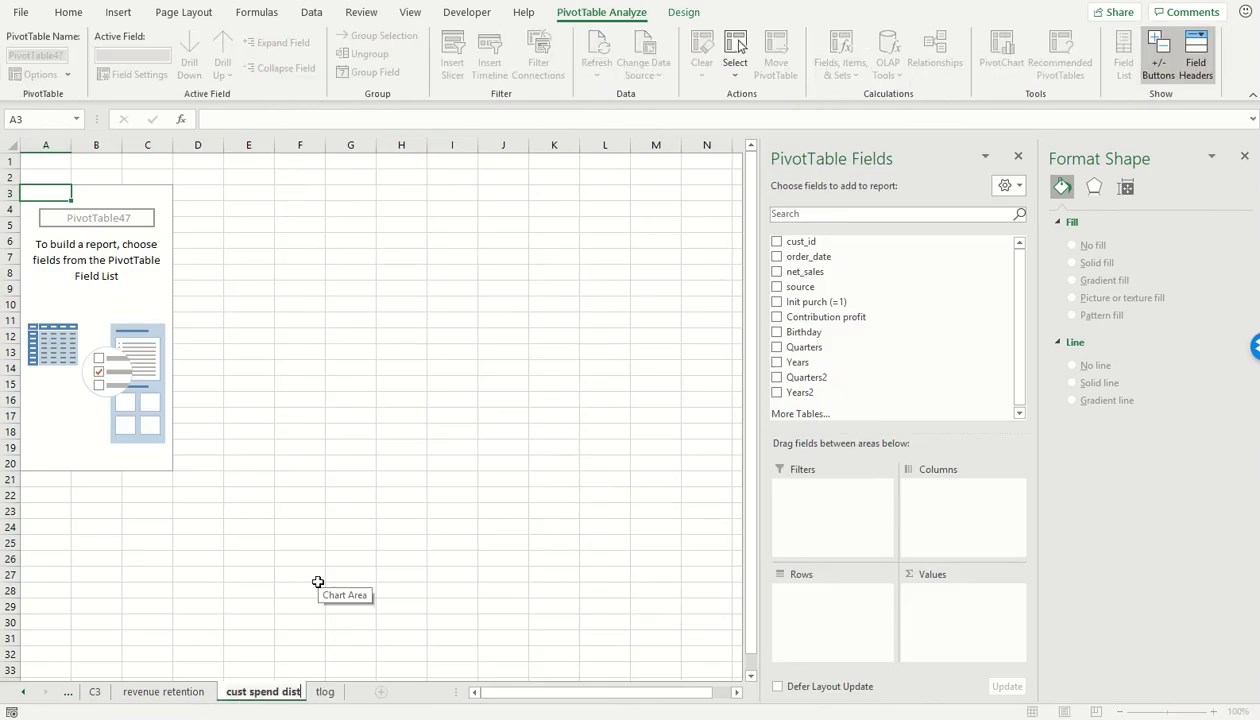
pyautogui.press('Return')
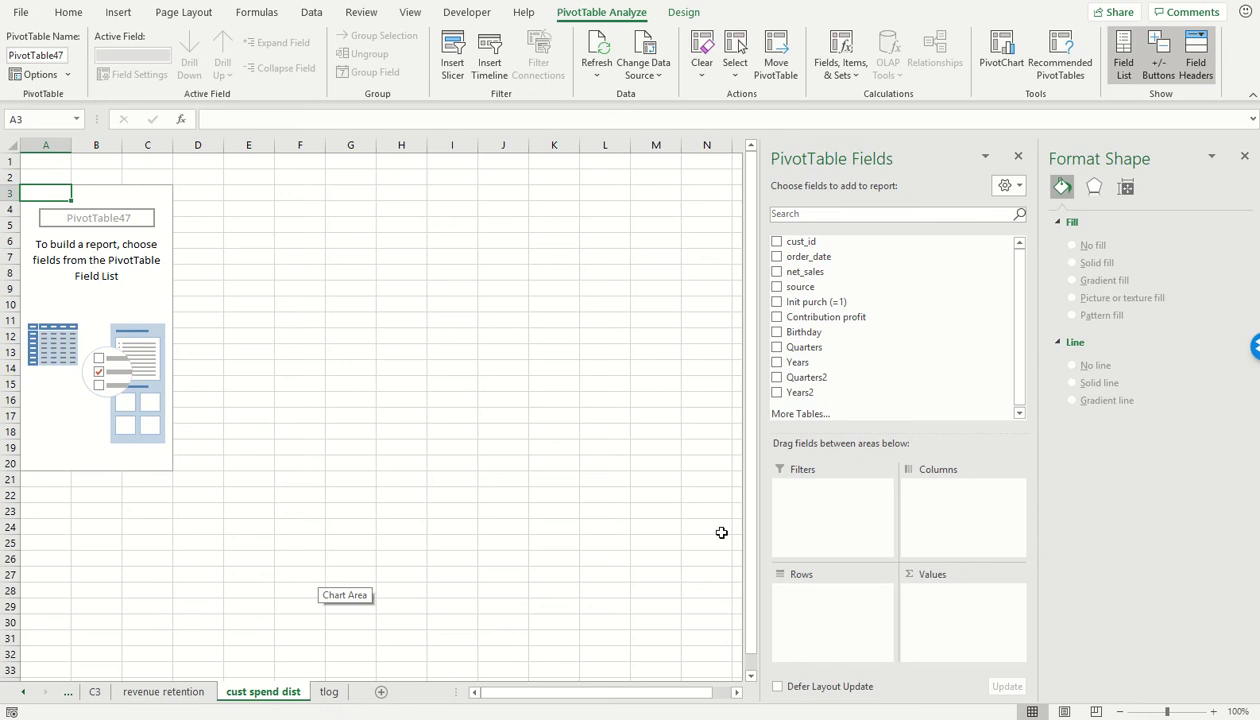
# Lay out the PivotTable with cust_id as rows and the sum of net_sales as values
pyautogui.moveTo(803, 242); pyautogui.dragTo(812, 596)
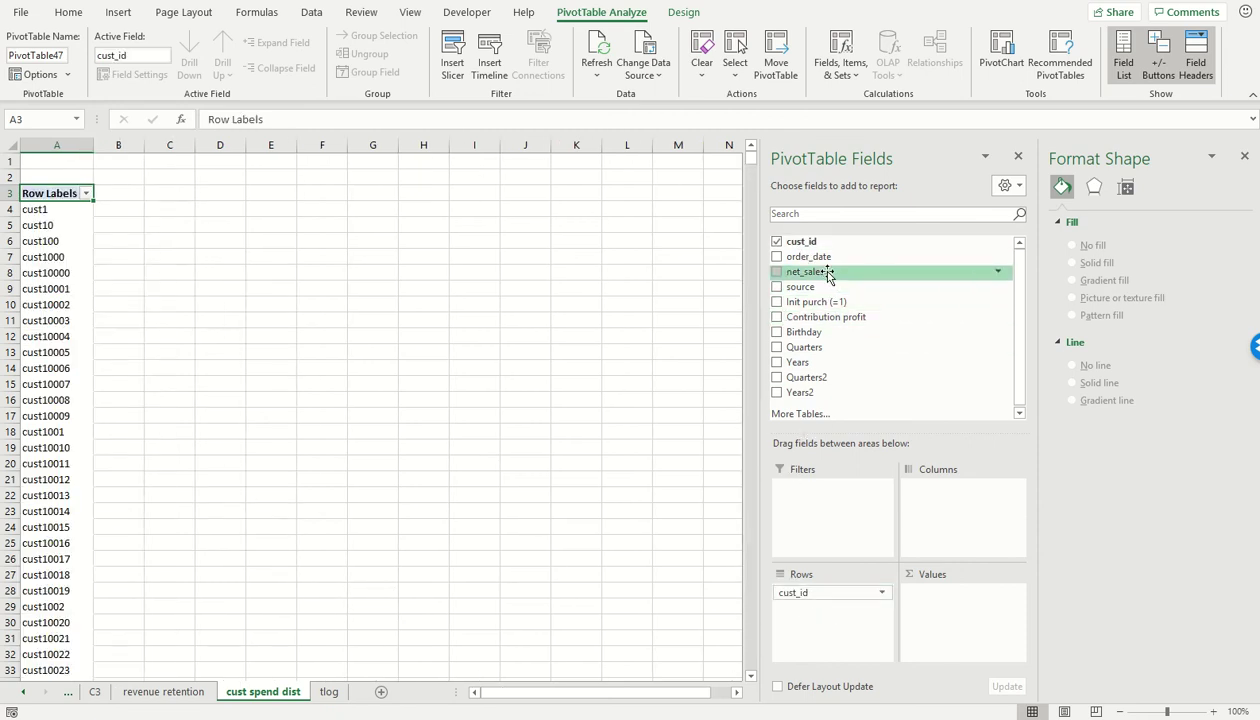
pyautogui.moveTo(813, 272); pyautogui.dragTo(958, 596)
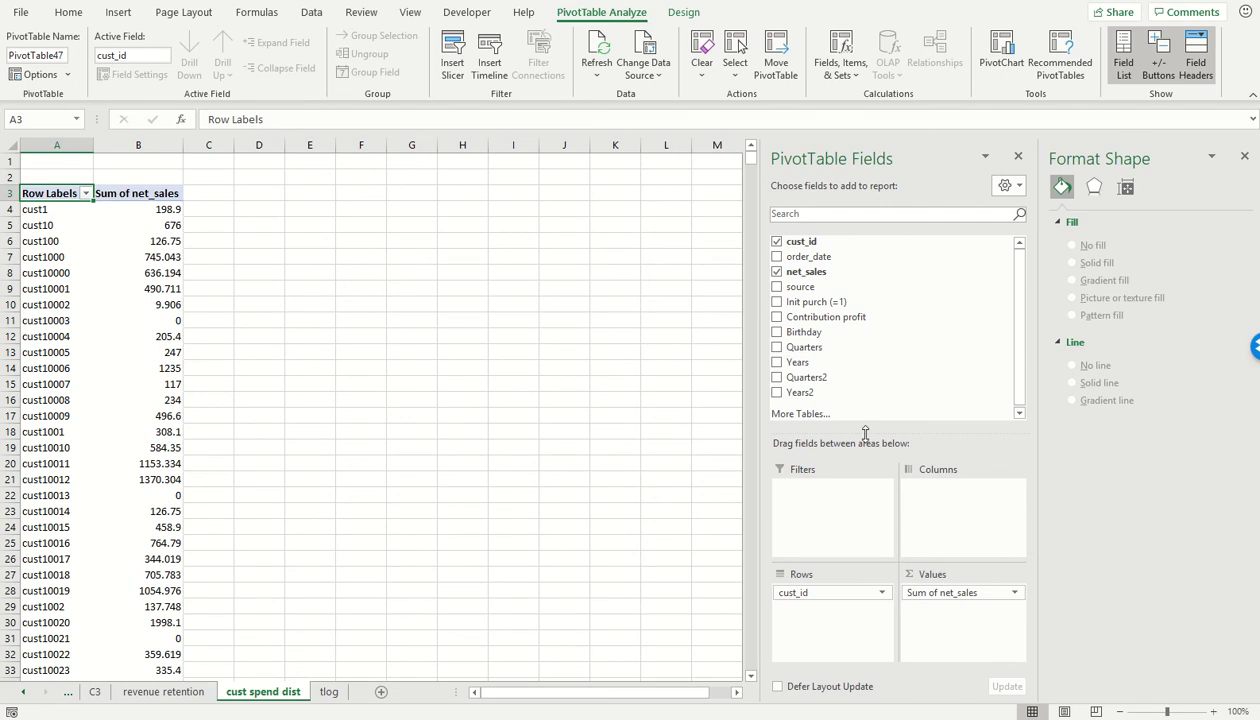
pyautogui.moveTo(790, 332); pyautogui.dragTo(810, 505)
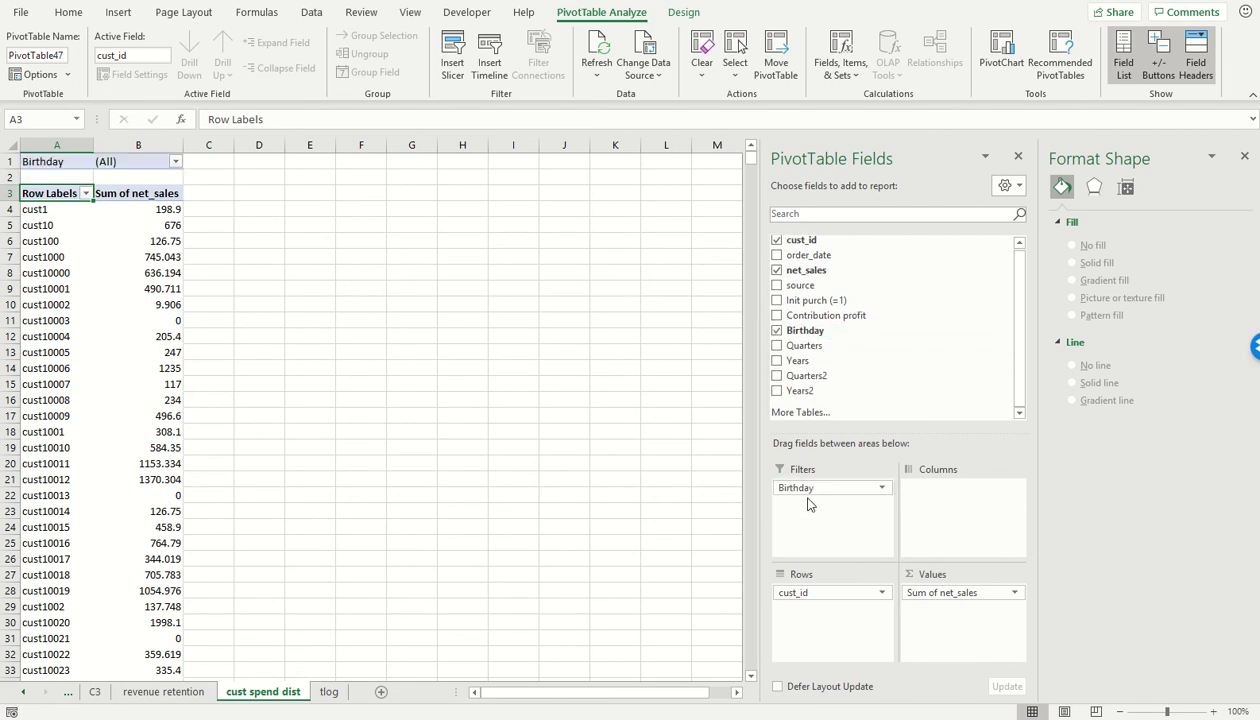
pyautogui.click(176, 162)
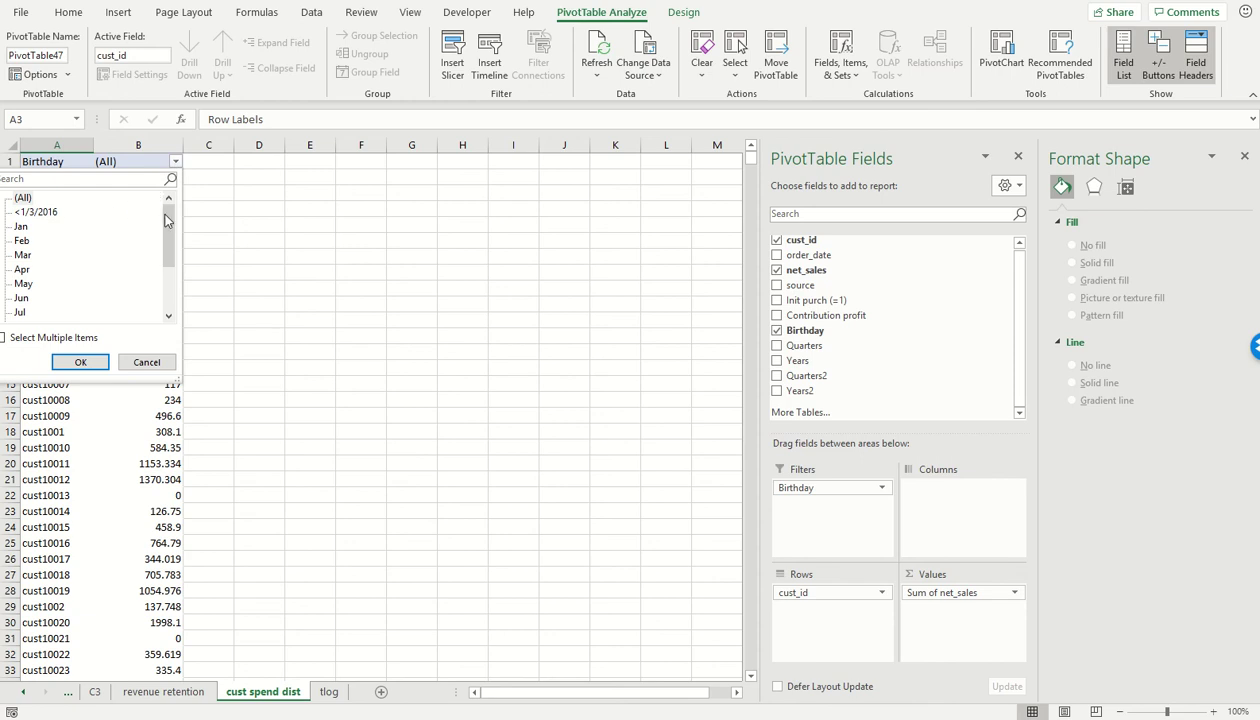
pyautogui.moveTo(168, 232)
pyautogui.mouseDown()
pyautogui.moveTo(169, 305)
pyautogui.moveTo(169, 217)
pyautogui.mouseUp()
pyautogui.click(22, 227)
pyautogui.scroll(-2, 62, 251)
pyautogui.moveTo(168, 295); pyautogui.dragTo(168, 225)
pyautogui.click(19, 231)
pyautogui.click(146, 362)
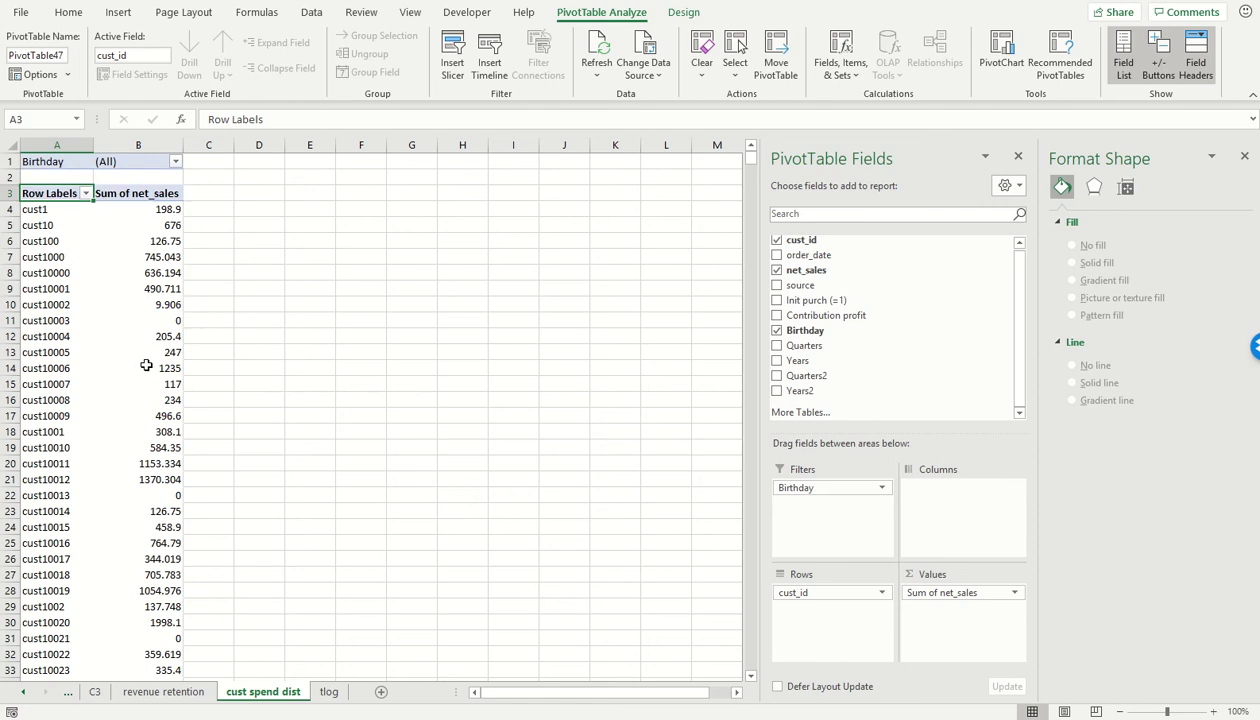
pyautogui.moveTo(824, 491); pyautogui.dragTo(835, 330)
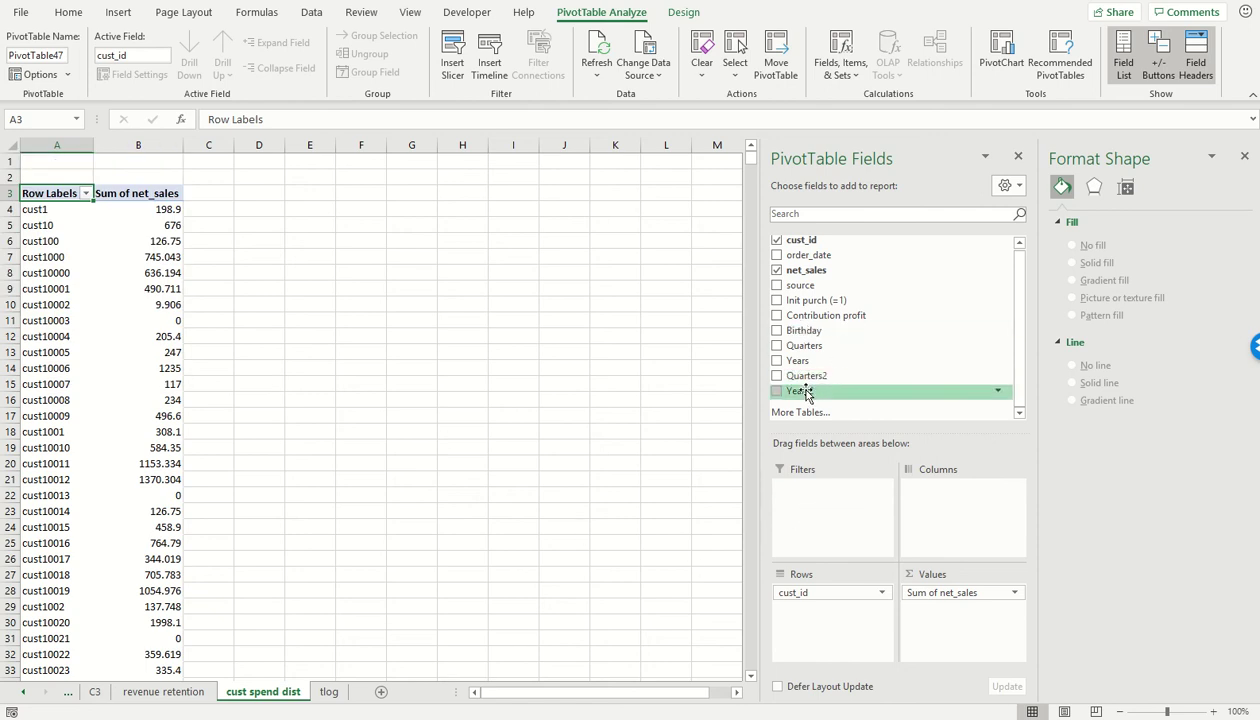
# Add Quarters2 and Years2 as report filters and set them to Qtr1 and 2017
pyautogui.moveTo(810, 380); pyautogui.dragTo(800, 495)
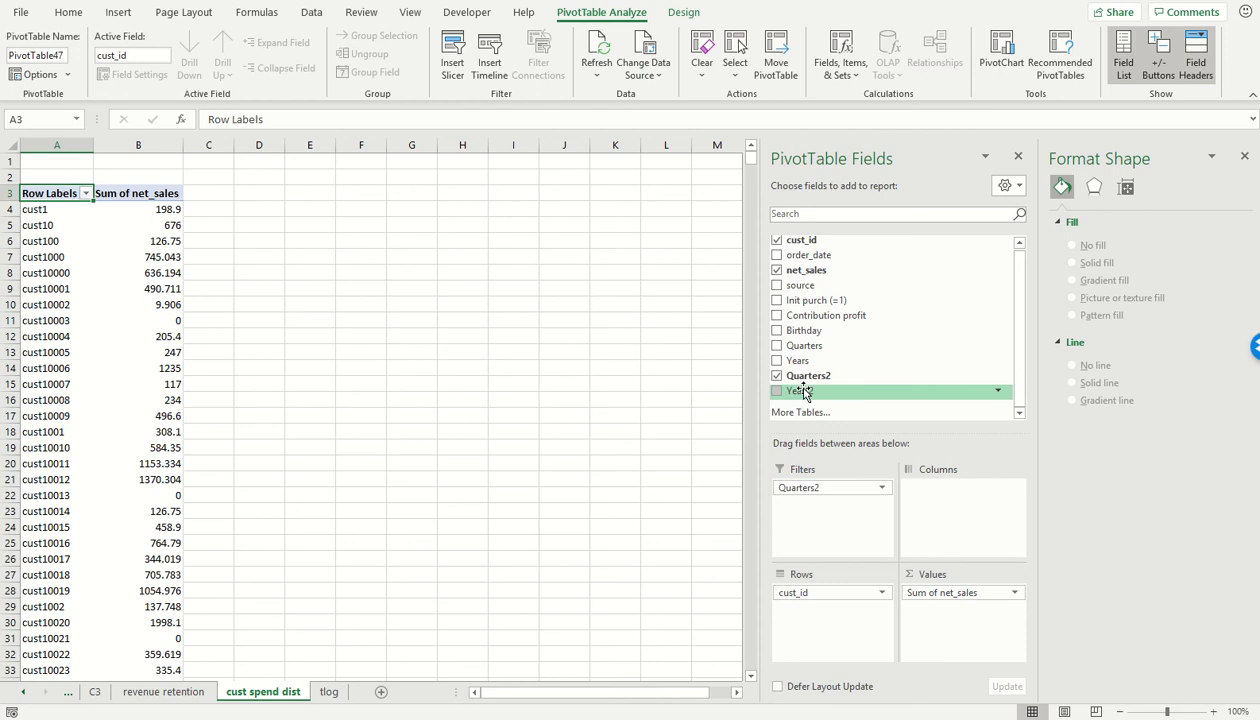
pyautogui.moveTo(800, 390); pyautogui.dragTo(826, 507)
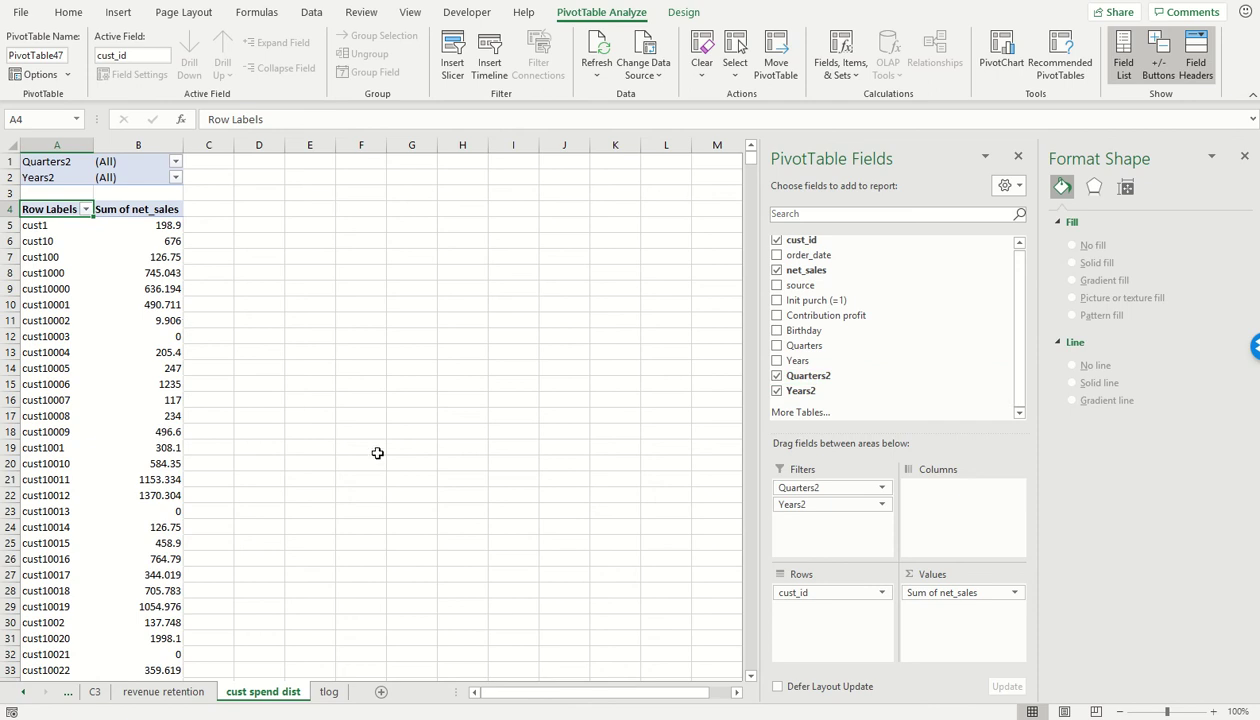
pyautogui.click(177, 164)
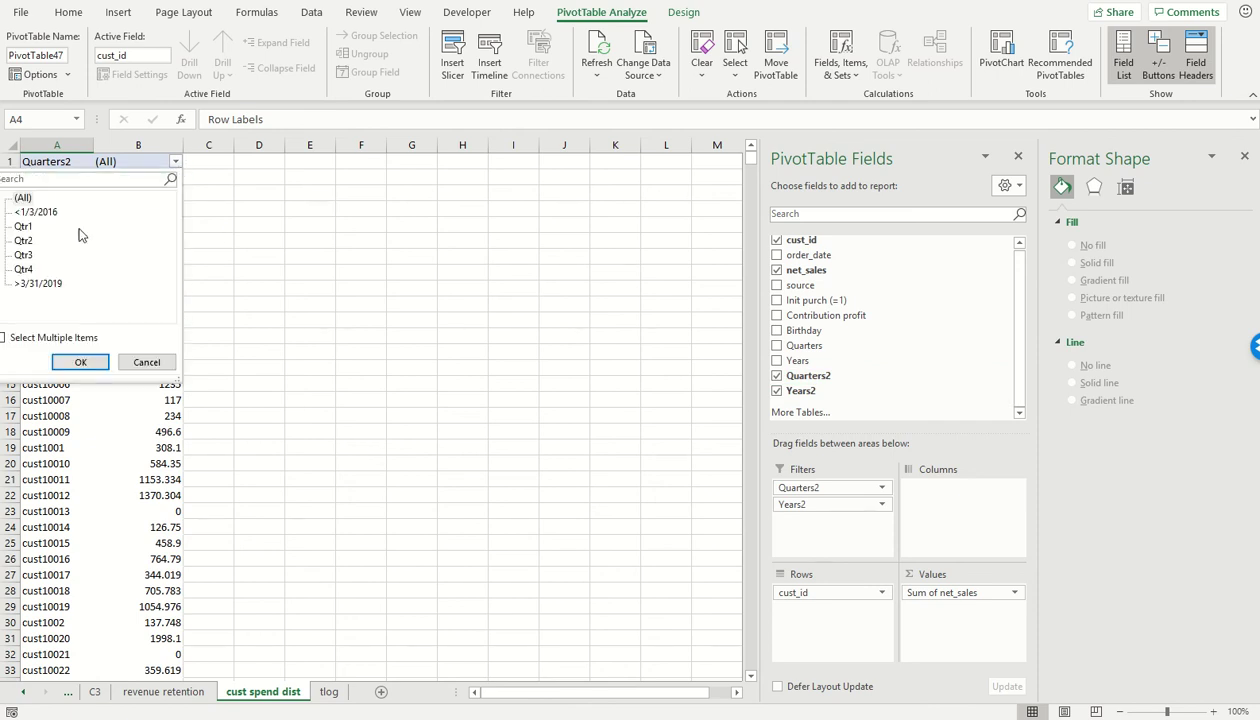
pyautogui.click(23, 226)
pyautogui.click(66, 364)
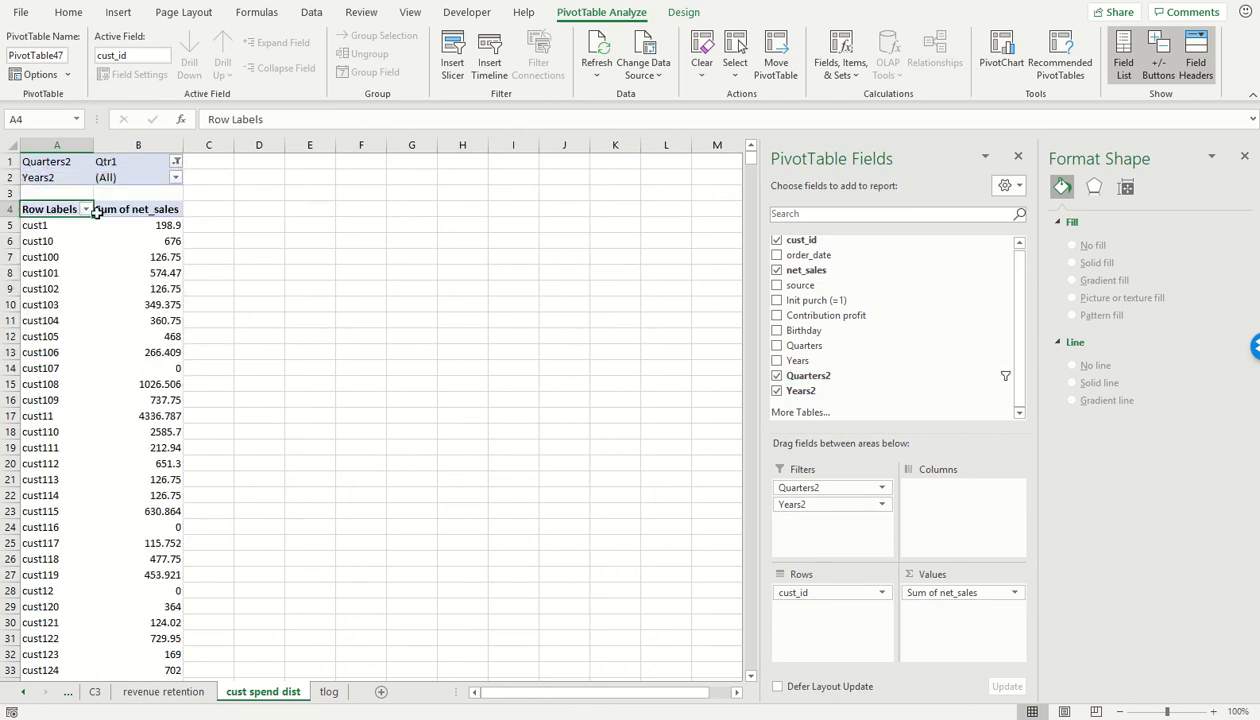
pyautogui.click(176, 177)
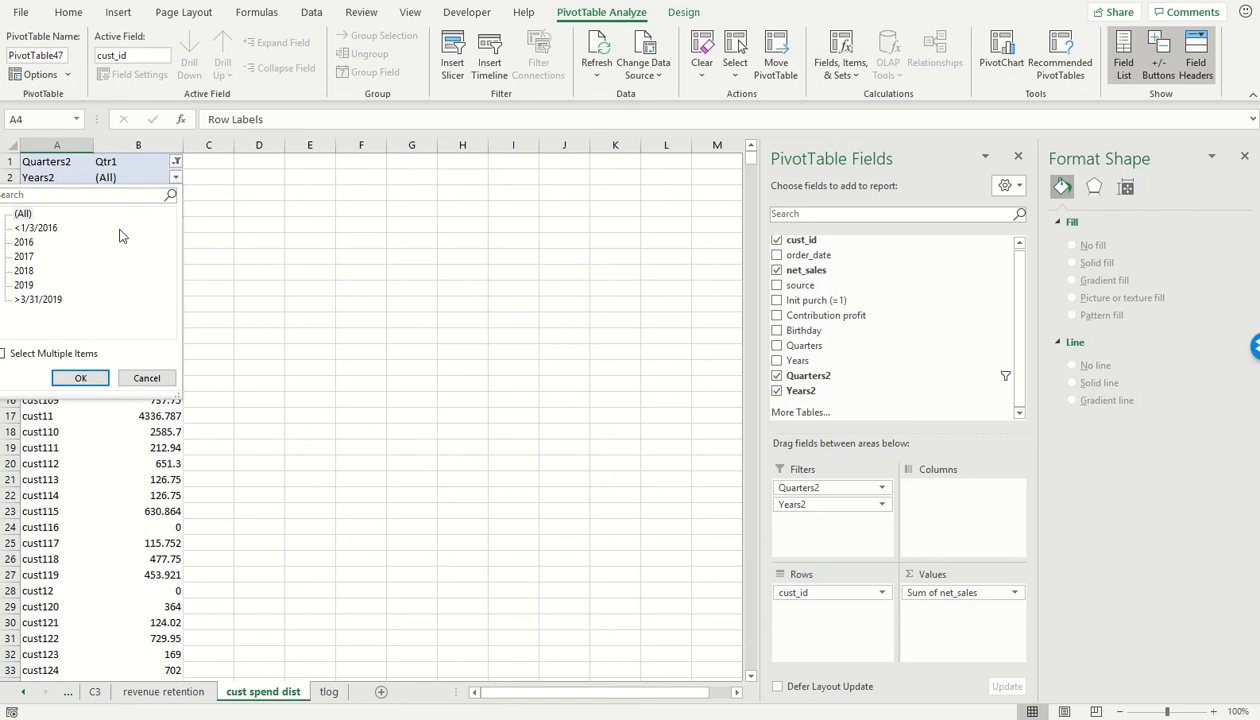
pyautogui.click(24, 256)
pyautogui.click(80, 378)
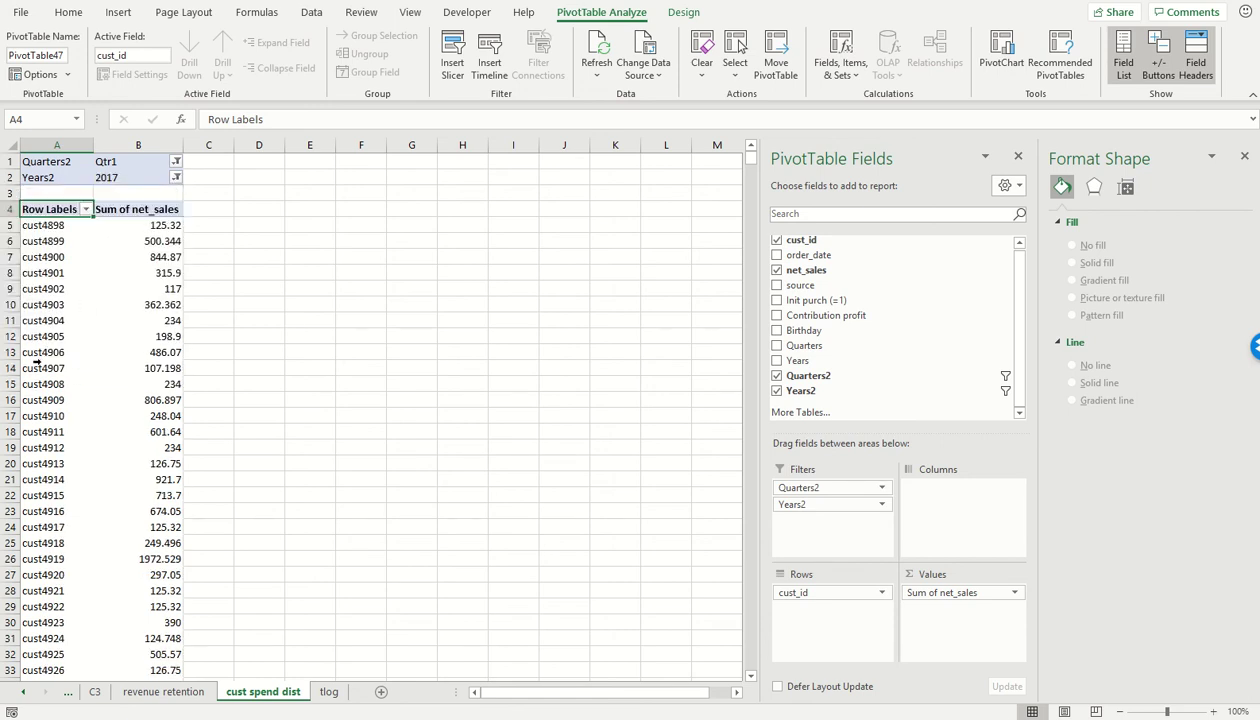
# Search the cust_id column of the tlog sheet for the customer ID shown in row 16 of the PivotTable
pyautogui.moveTo(38, 400); pyautogui.dragTo(116, 397)
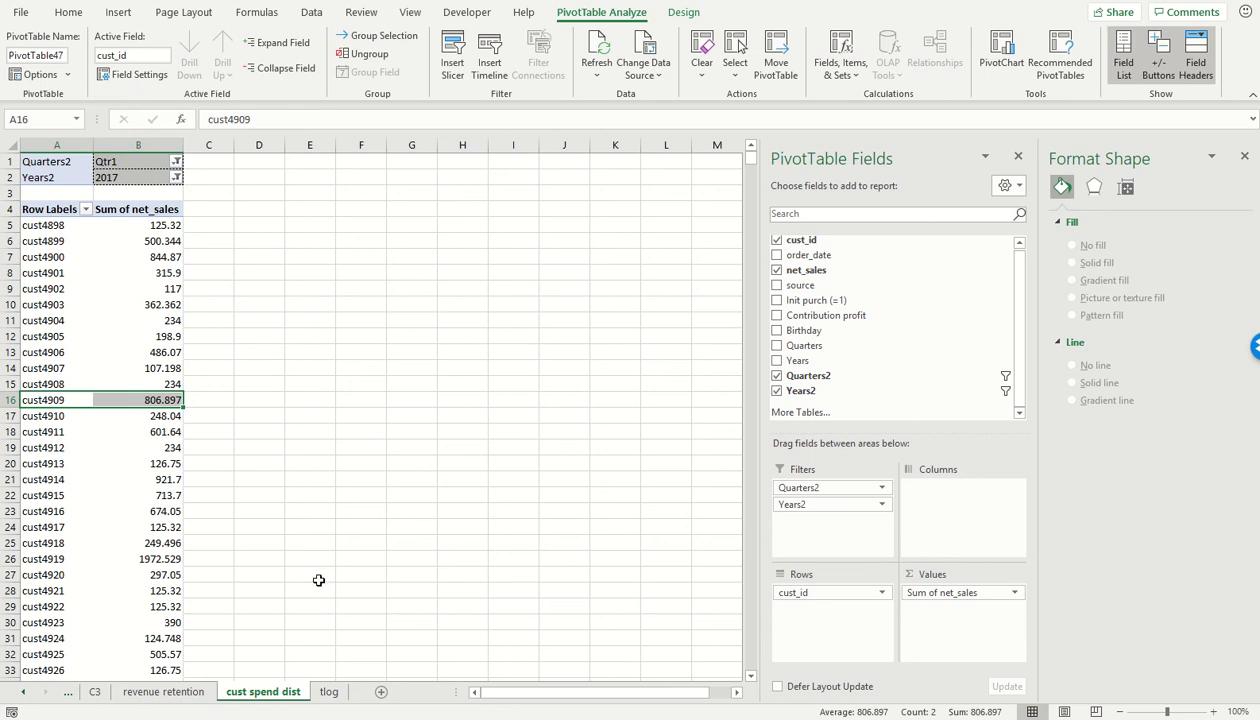
pyautogui.click(328, 691)
pyautogui.click(56, 197)
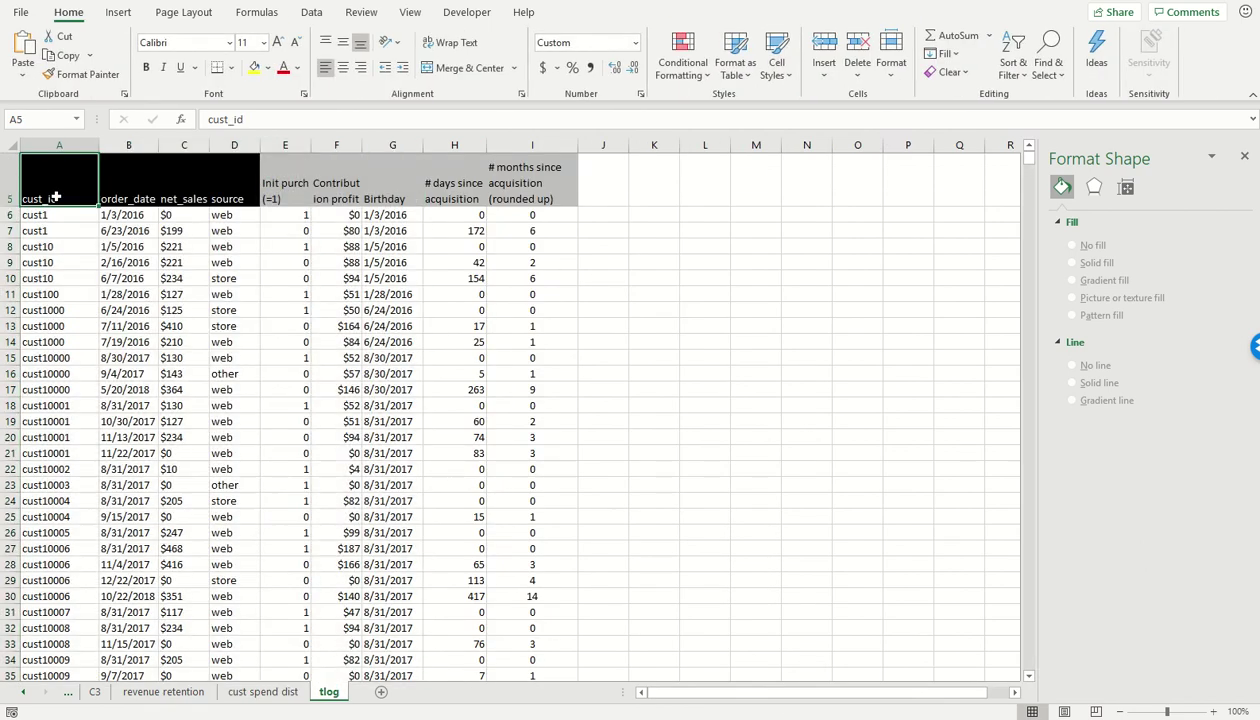
pyautogui.press('Down')
pyautogui.hotkey('ctrl', 'shift', 'Down')
pyautogui.hotkey('ctrl', 'f')
pyautogui.write('cu')
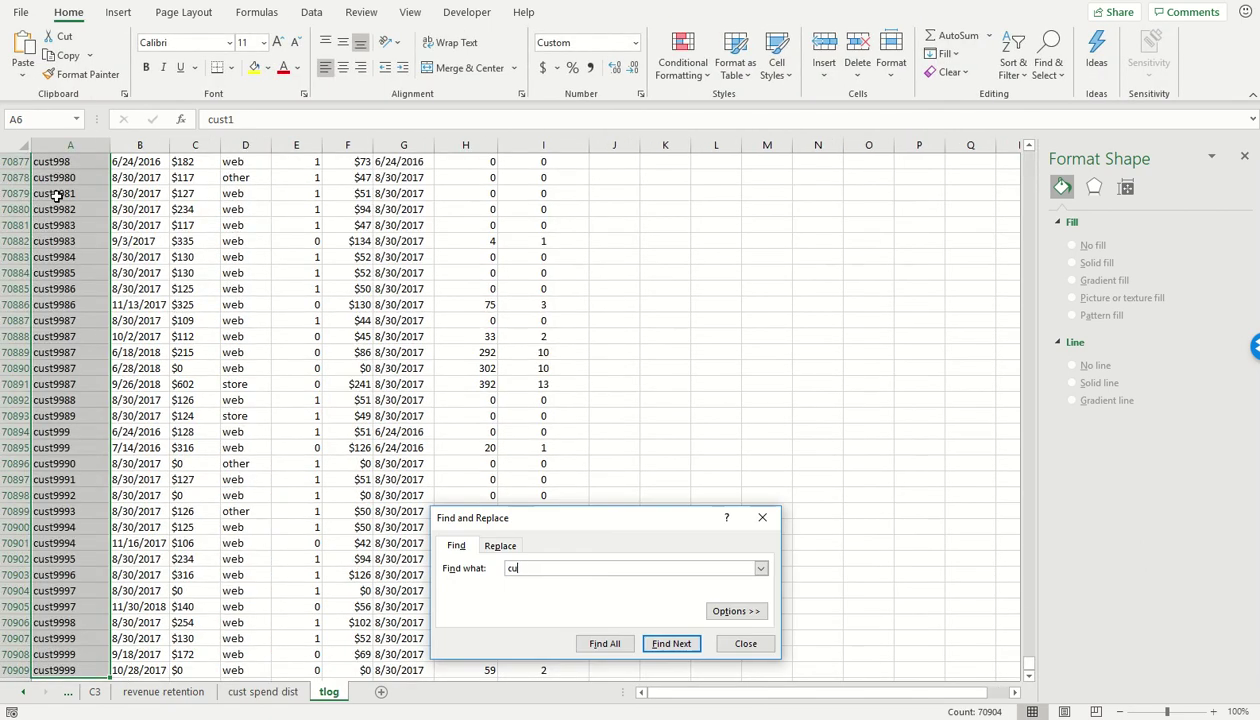
pyautogui.write('st4909')
pyautogui.press('Return')
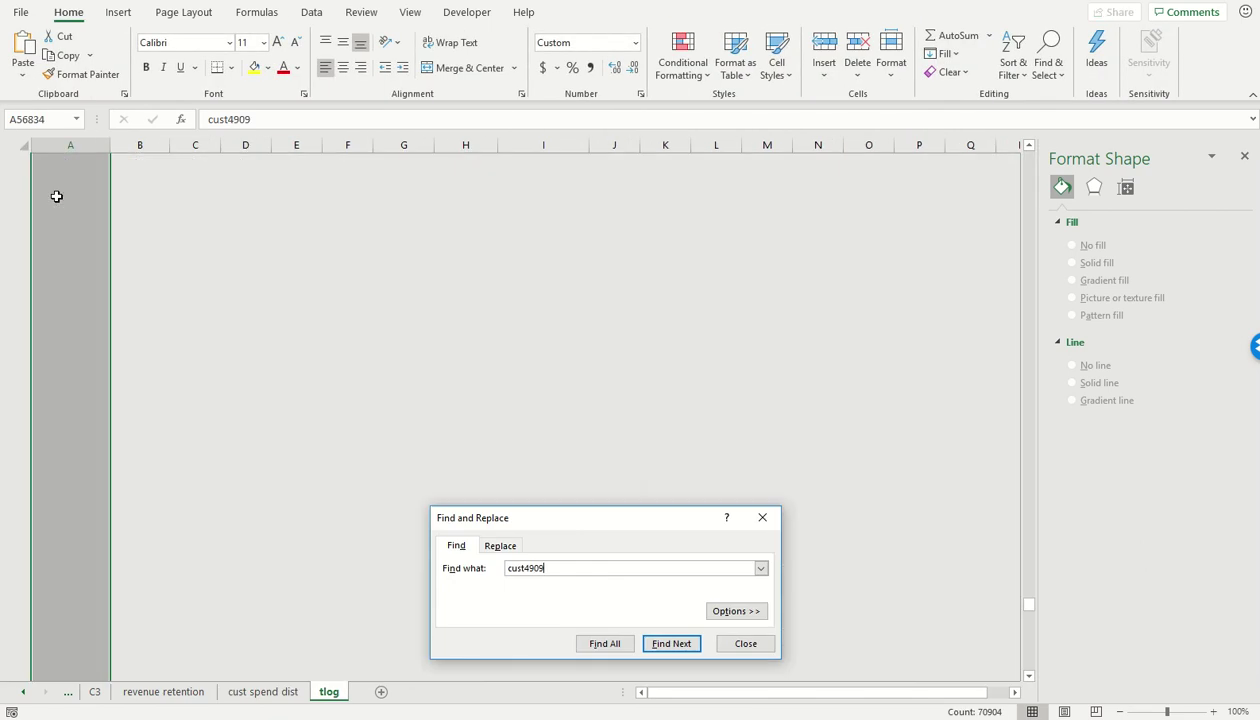
pyautogui.press('Escape')
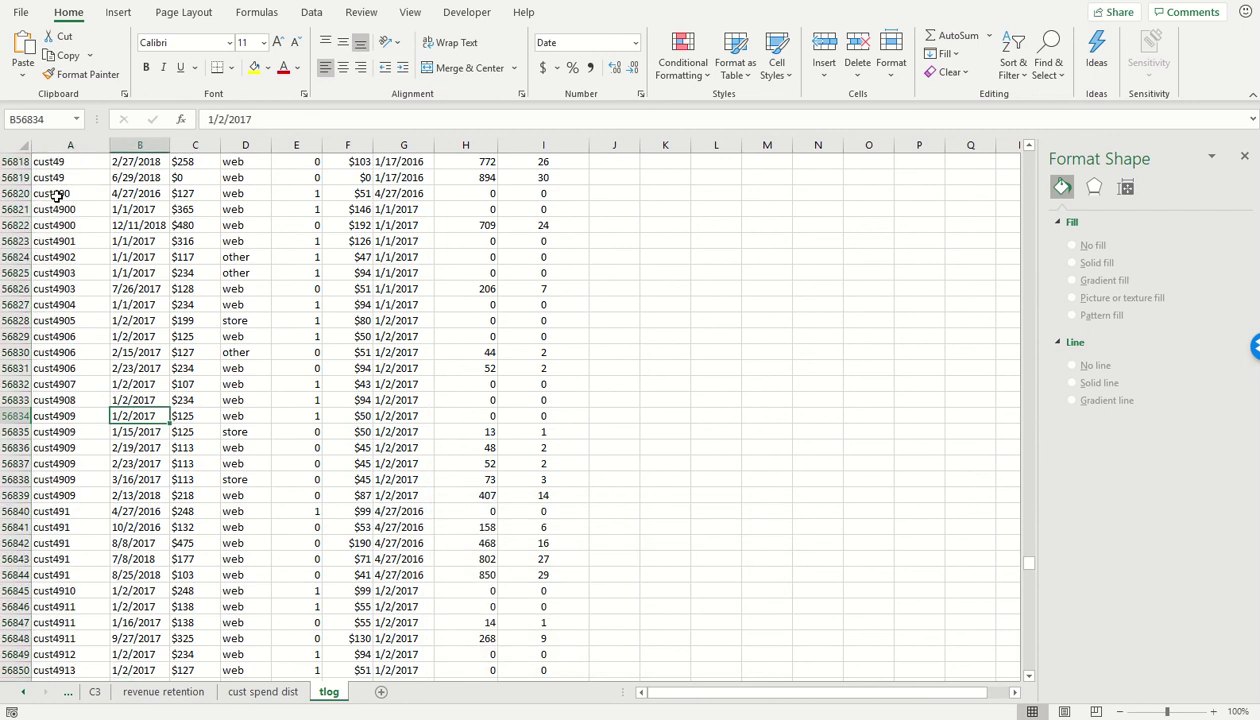
# Check the sum of that customer's net_sales entries in tlog against the PivotTable value on the cust spend dist sheet
pyautogui.moveTo(15, 415); pyautogui.dragTo(15, 497)
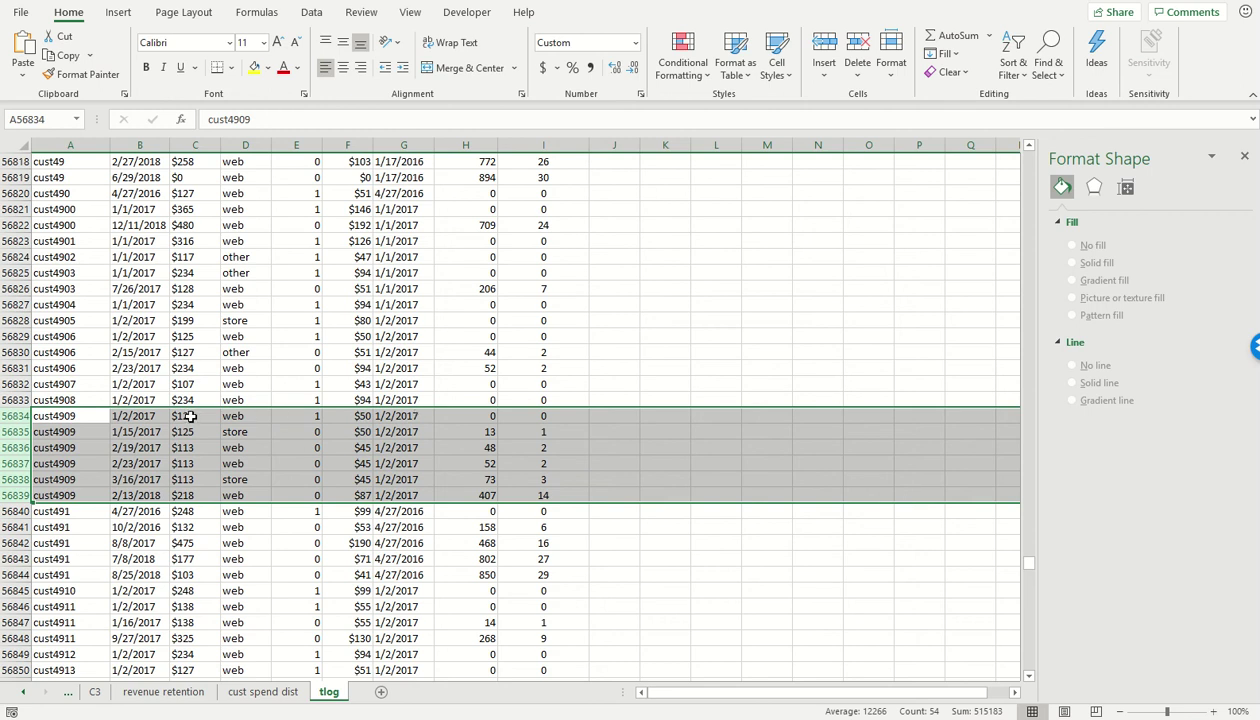
pyautogui.moveTo(190, 416); pyautogui.dragTo(186, 492)
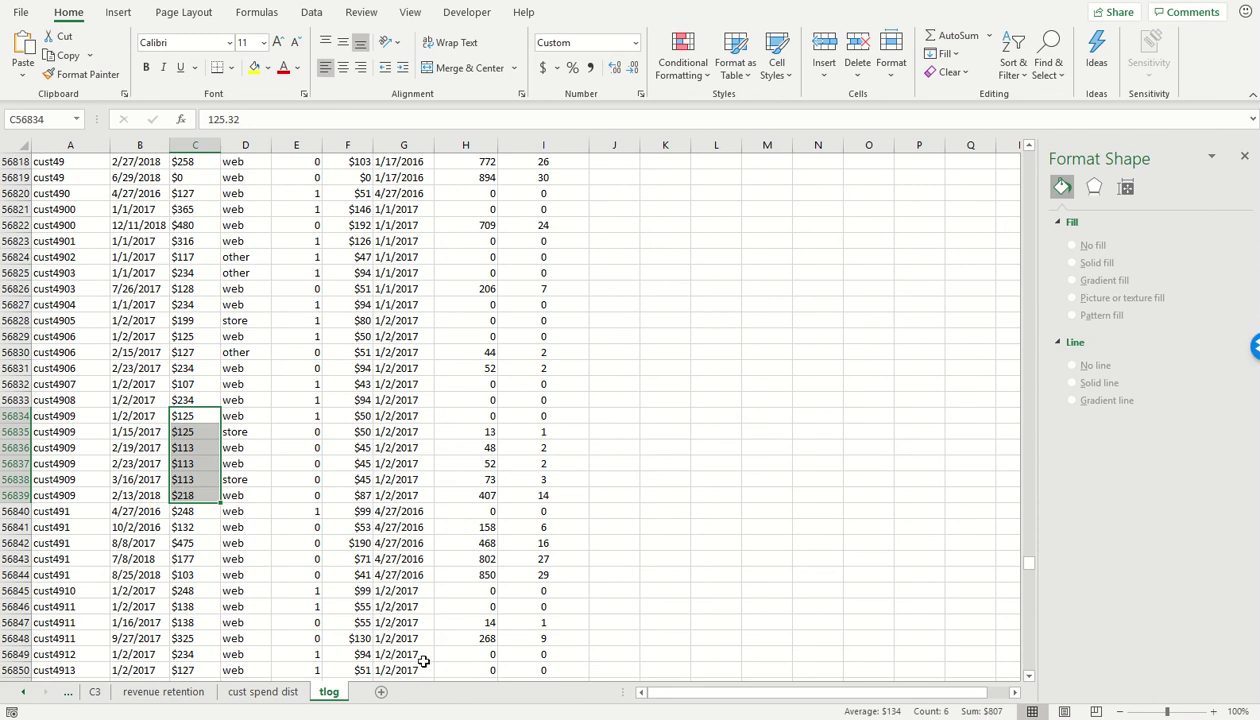
pyautogui.click(265, 690)
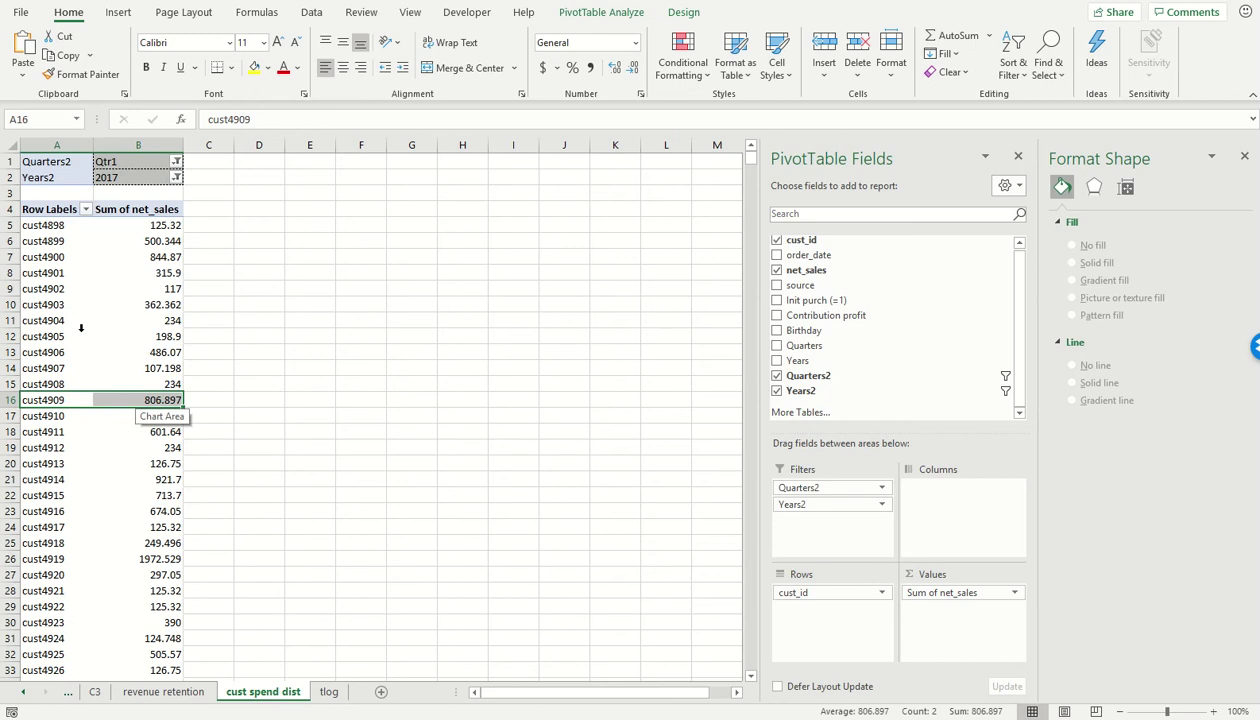
# Close the Format Shape pane and copy the PivotTable's customer rows with their net sales, excluding the Grand Total, to D5
pyautogui.click(1243, 156)
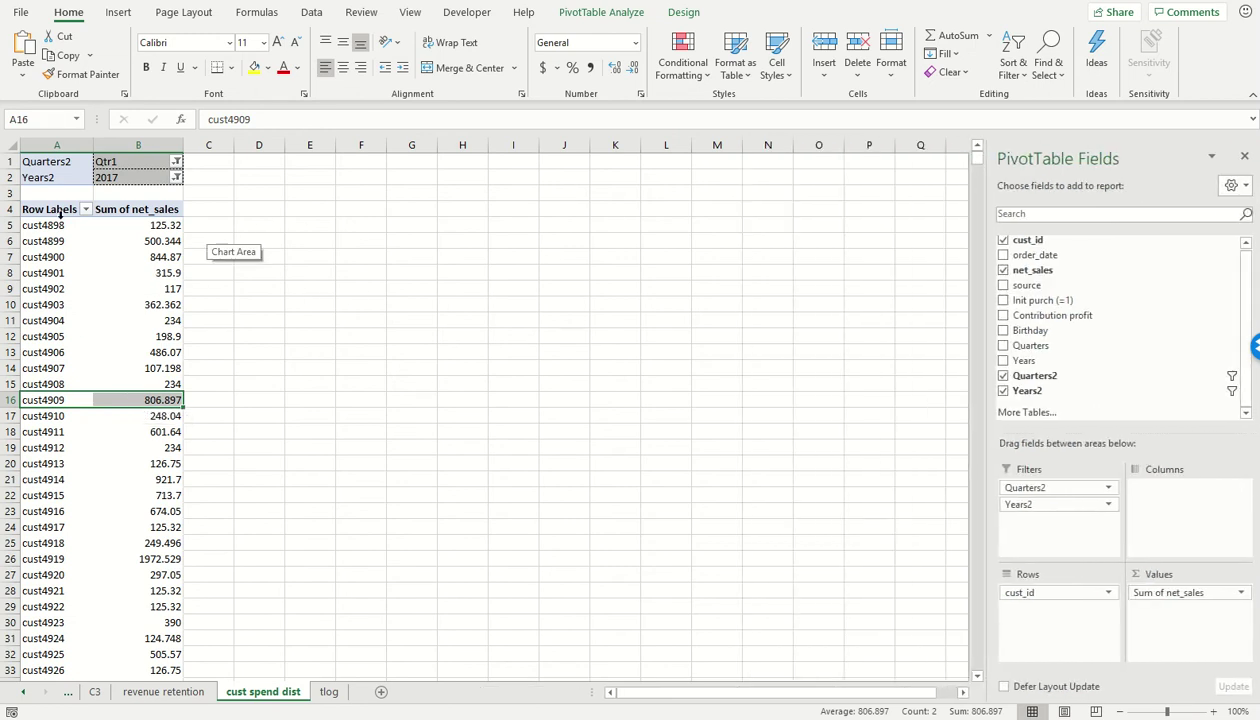
pyautogui.click(27, 225)
pyautogui.hotkey('ctrl', 'shift', 'Down')
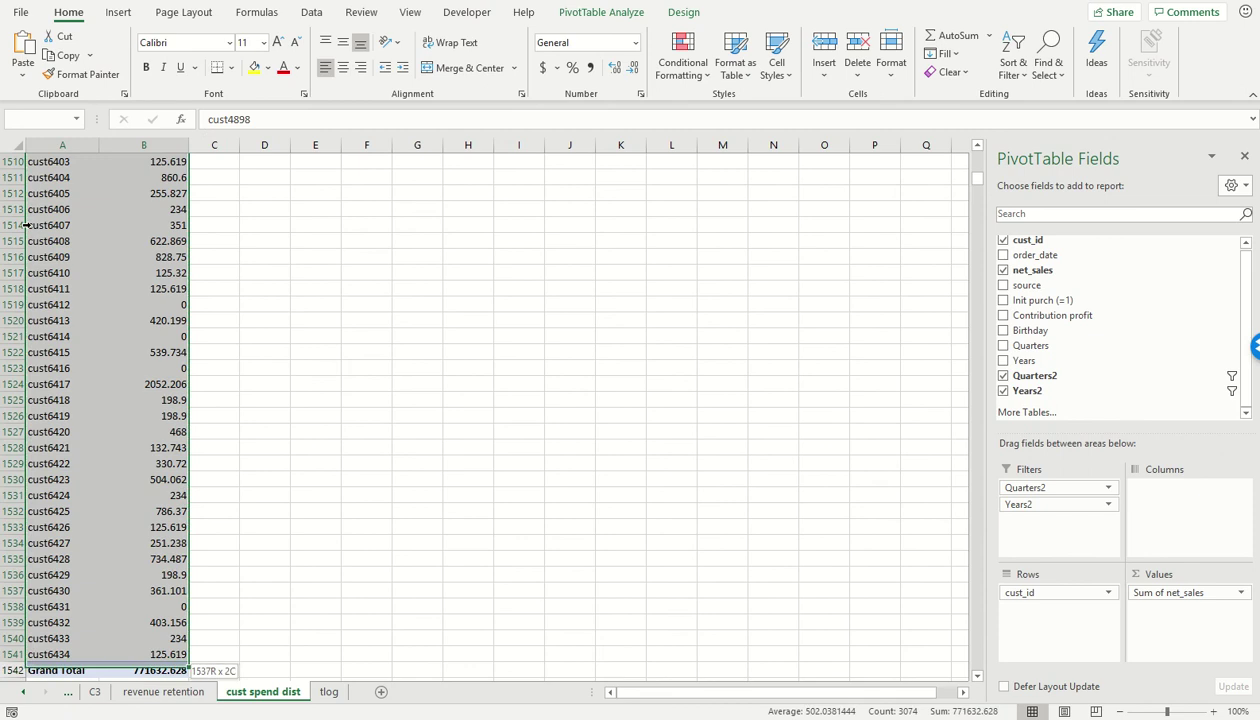
pyautogui.hotkey('ctrl', 'c')
pyautogui.press('Right')
pyautogui.press('Right')
pyautogui.press('Right')
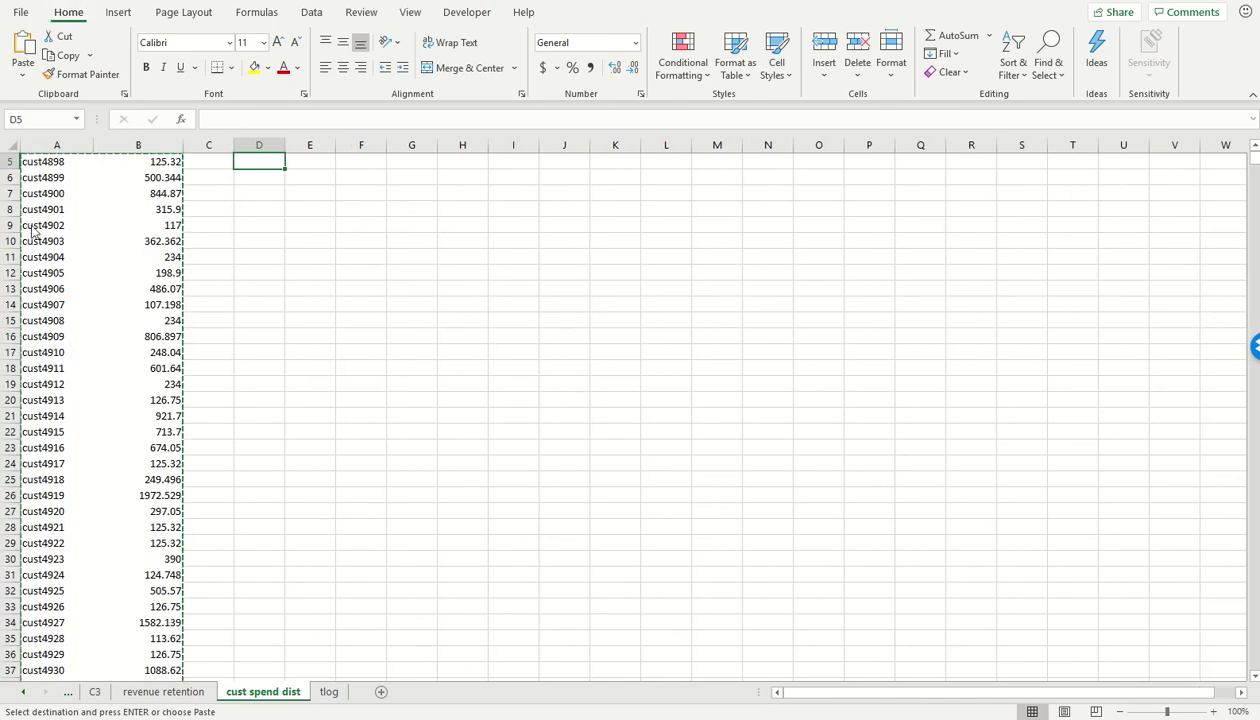
pyautogui.hotkey('ctrl', 'v')
# Insert a histogram chart of the copied net sales values in E5:E1541
pyautogui.click(283, 198)
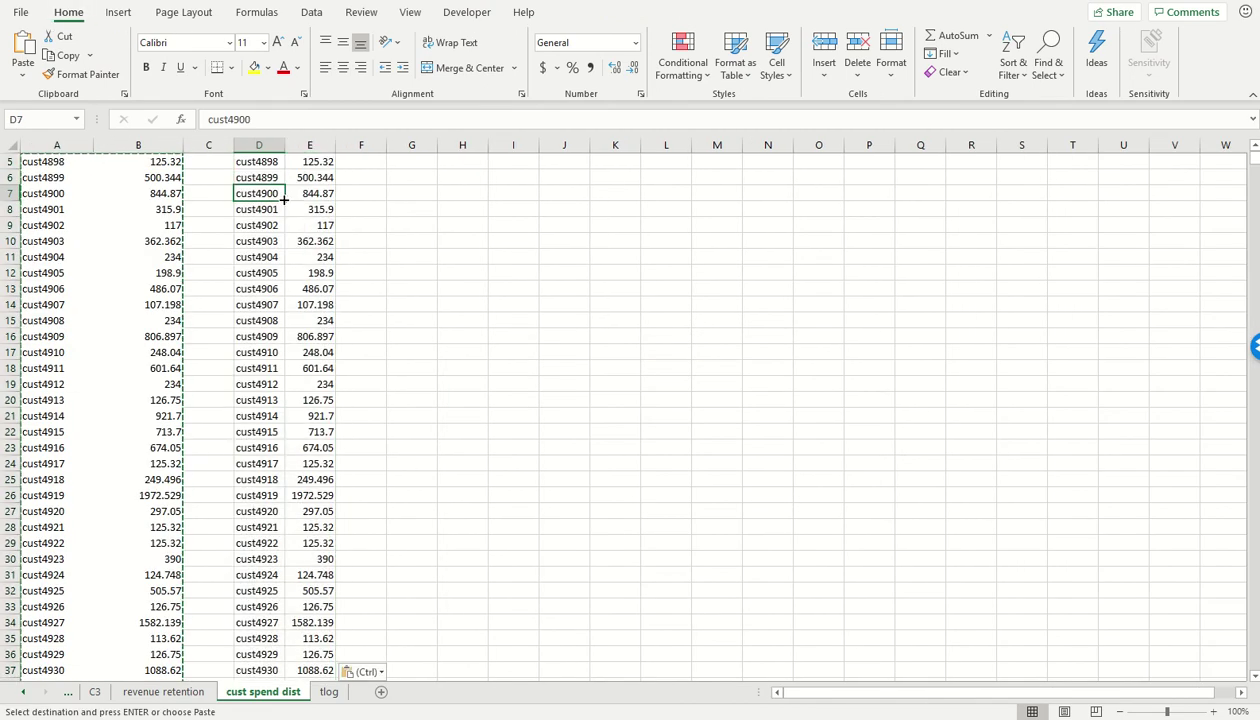
pyautogui.press('Up')
pyautogui.press('Up')
pyautogui.press('Right')
pyautogui.press('Up')
pyautogui.press('Down')
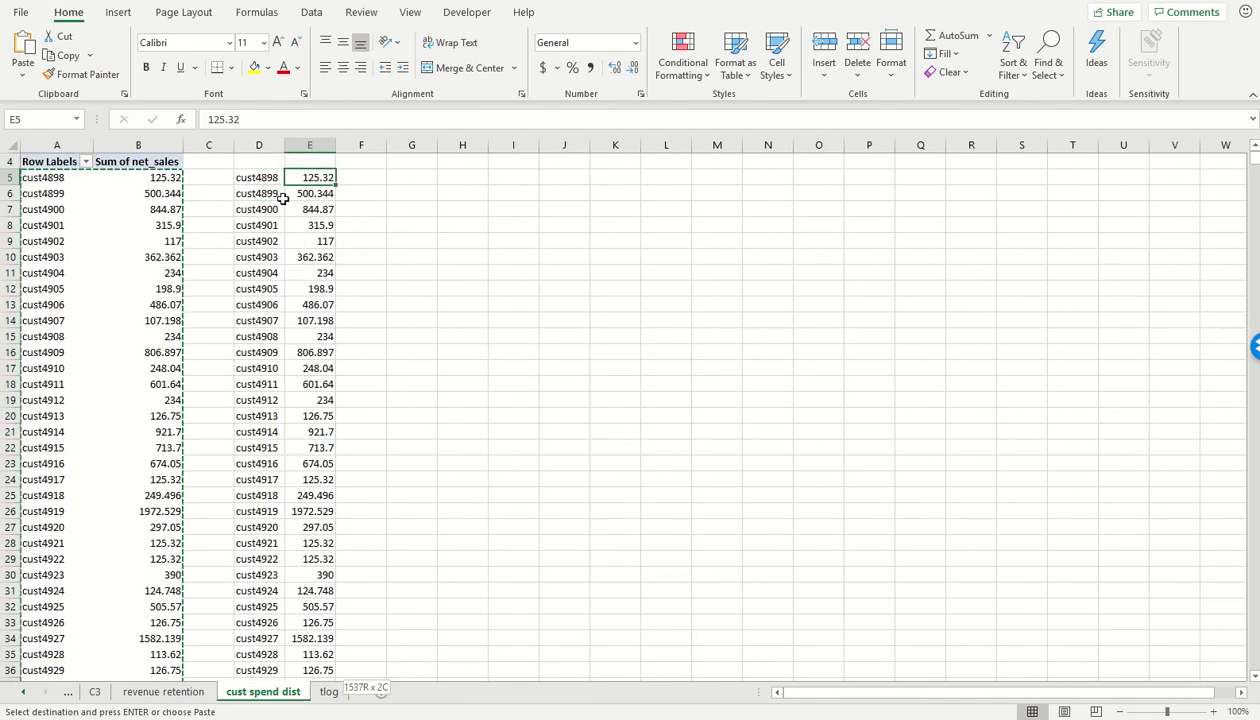
pyautogui.hotkey('ctrl', 'shift', 'Down')
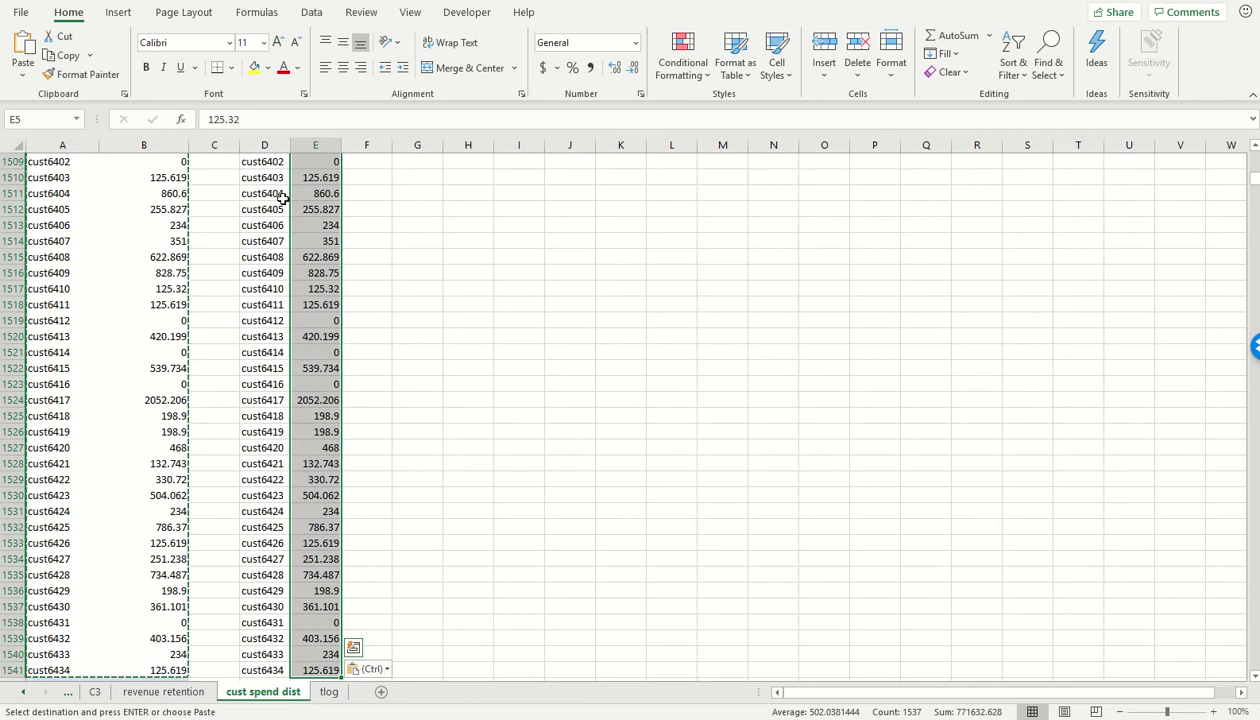
pyautogui.click(118, 13)
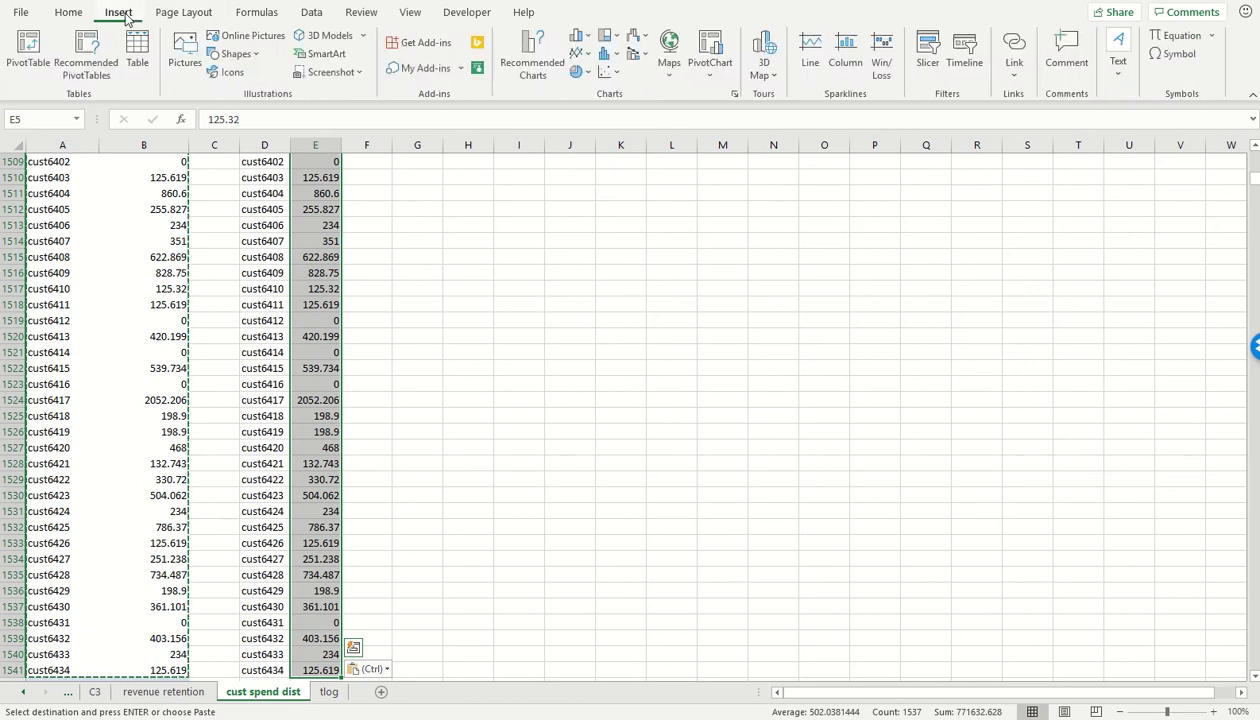
pyautogui.click(607, 58)
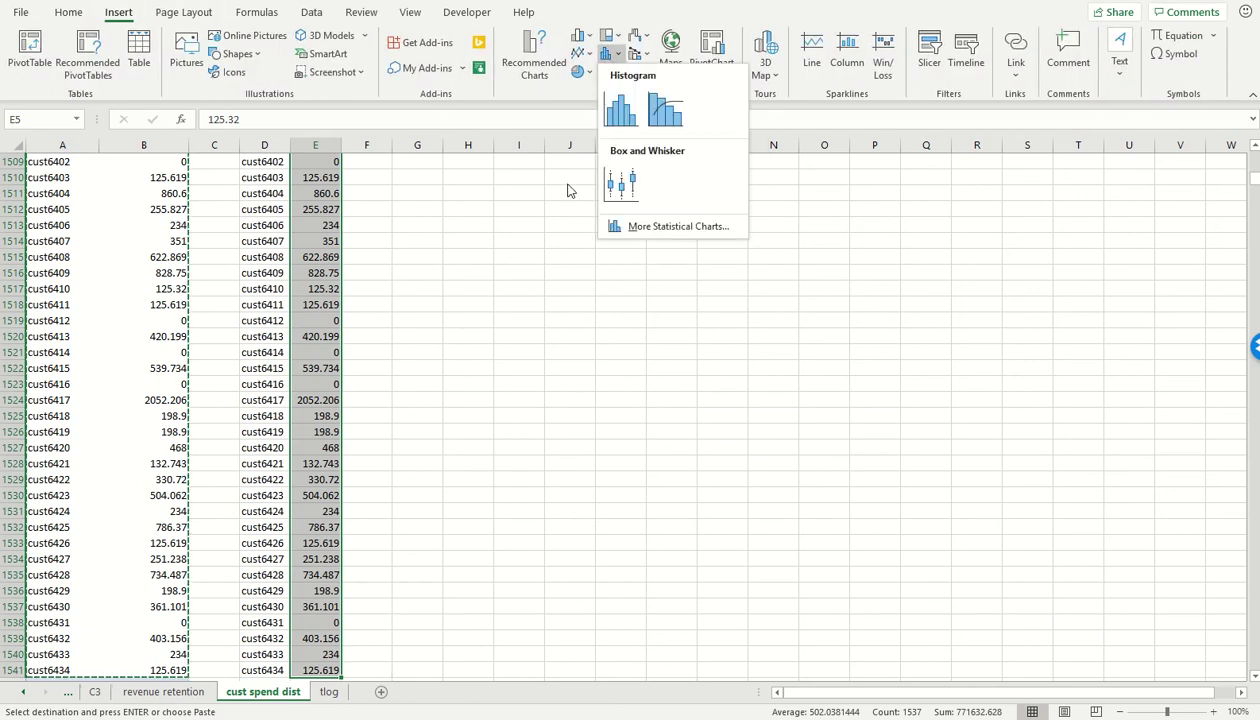
pyautogui.click(615, 110)
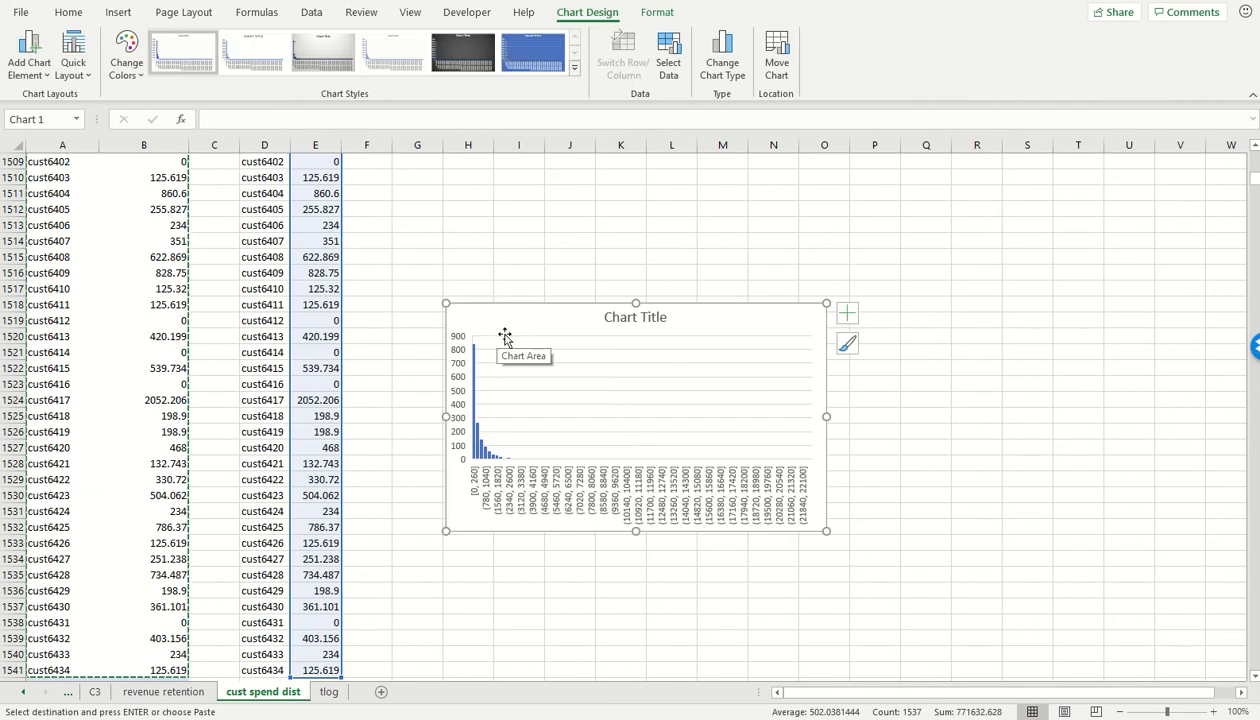
# Move the histogram chart from the end of the data to H6 near the start of the sheet
pyautogui.press('Delete')
pyautogui.click(275, 289)
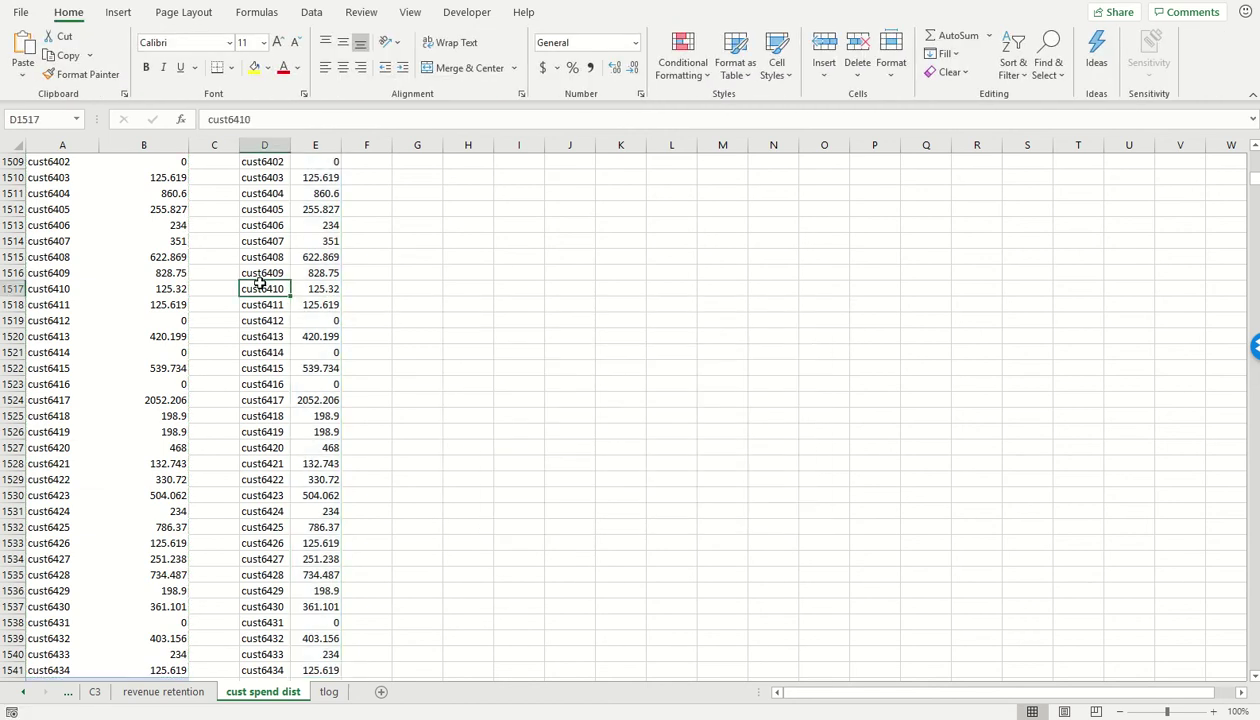
pyautogui.hotkey('ctrl', 'Up')
pyautogui.scroll(2, 422, 262)
pyautogui.click(439, 234)
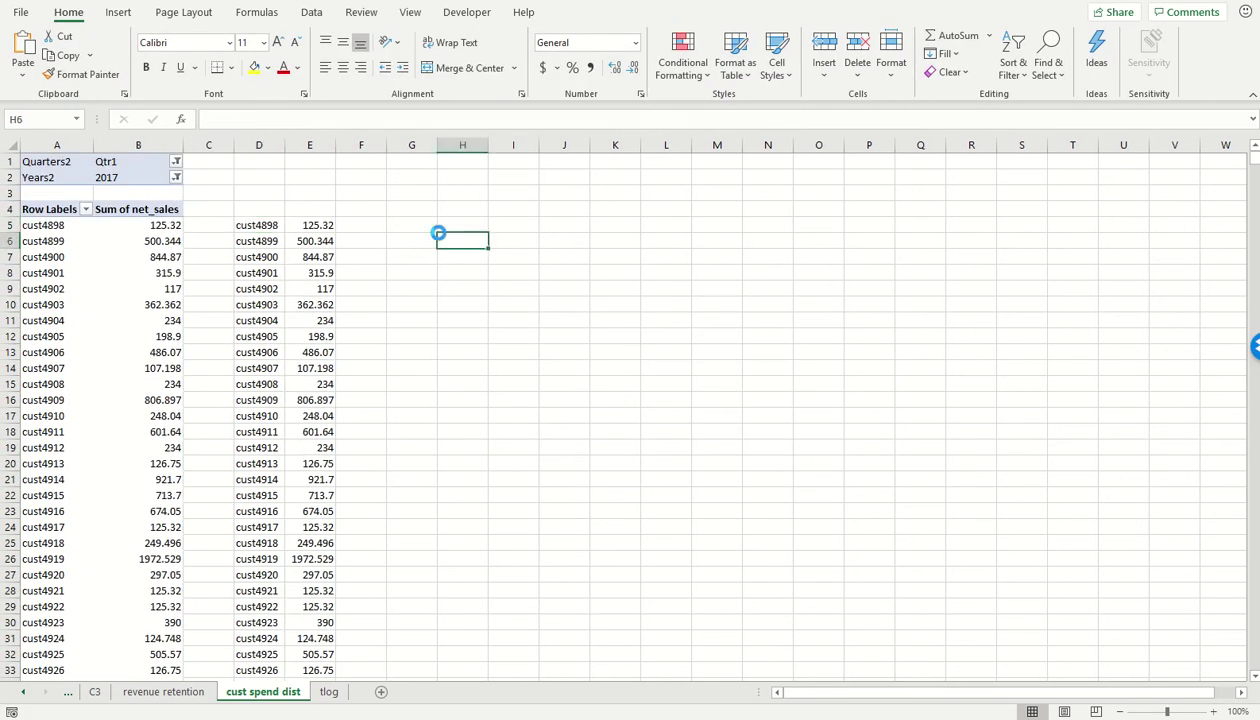
pyautogui.hotkey('ctrl', 'z')
# Enlarge the histogram and place it over about columns I to S, rows 8 to 27
pyautogui.moveTo(532, 256); pyautogui.dragTo(514, 246)
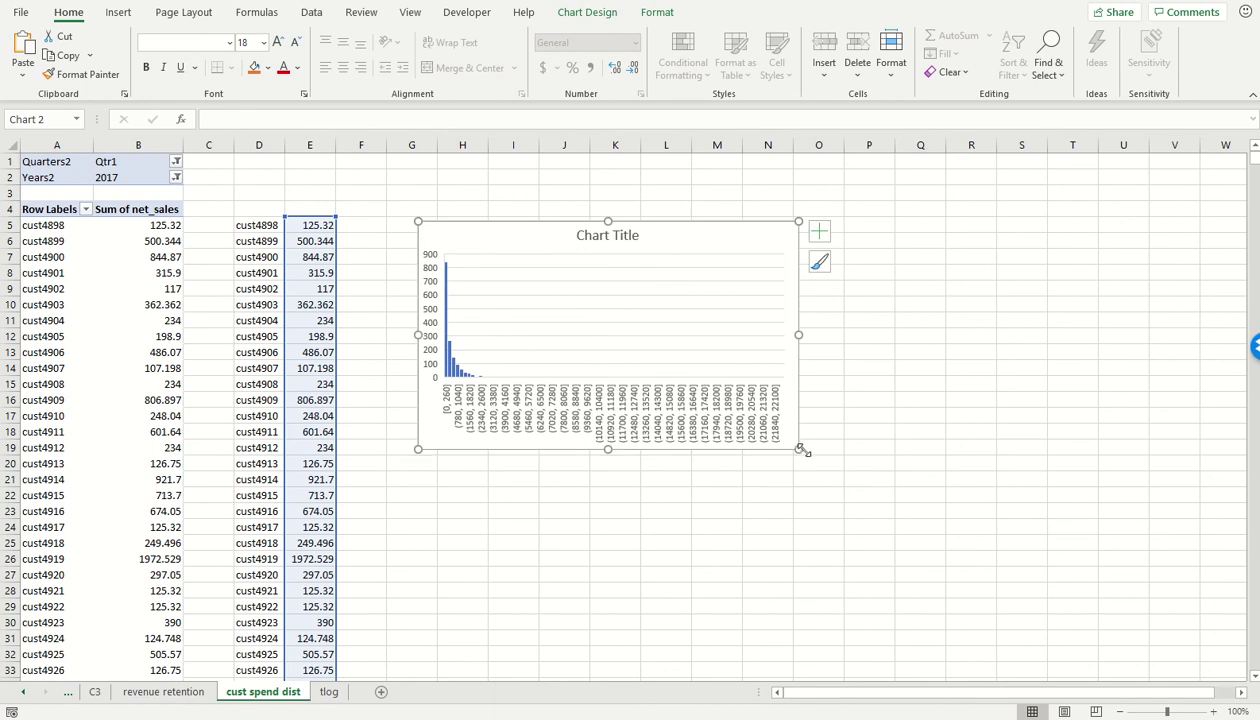
pyautogui.moveTo(799, 448); pyautogui.dragTo(960, 522)
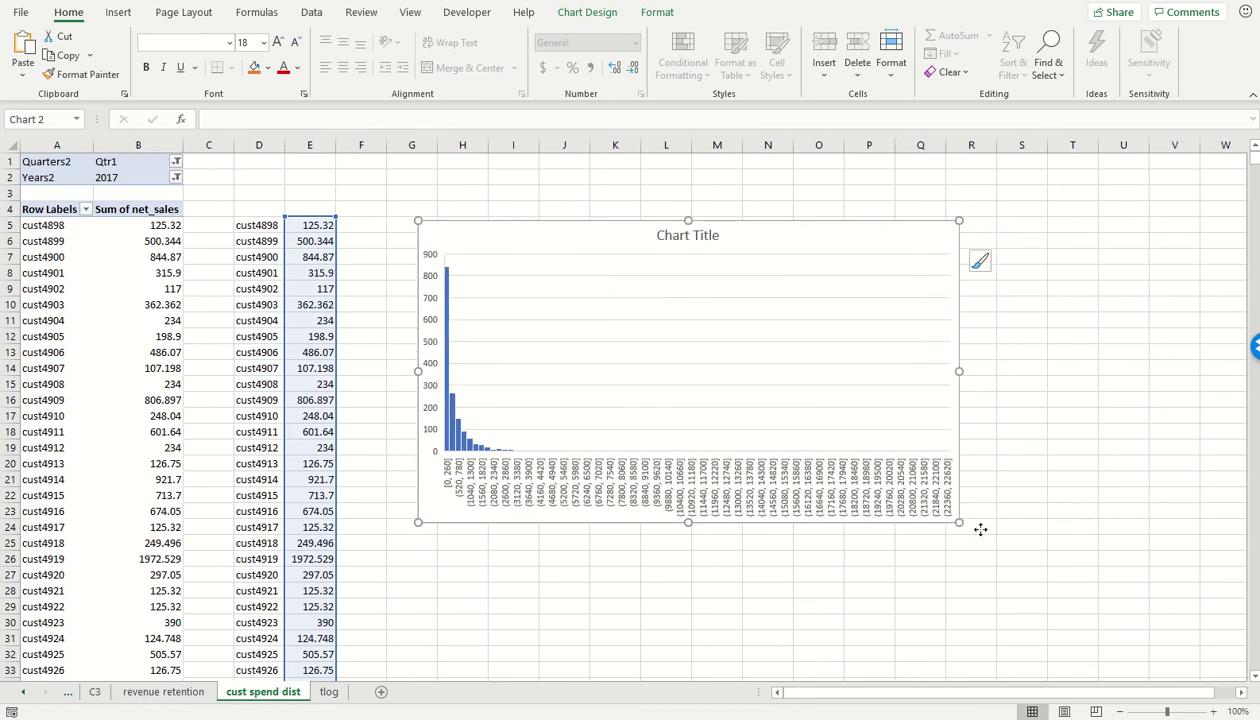
pyautogui.moveTo(702, 449); pyautogui.dragTo(793, 498)
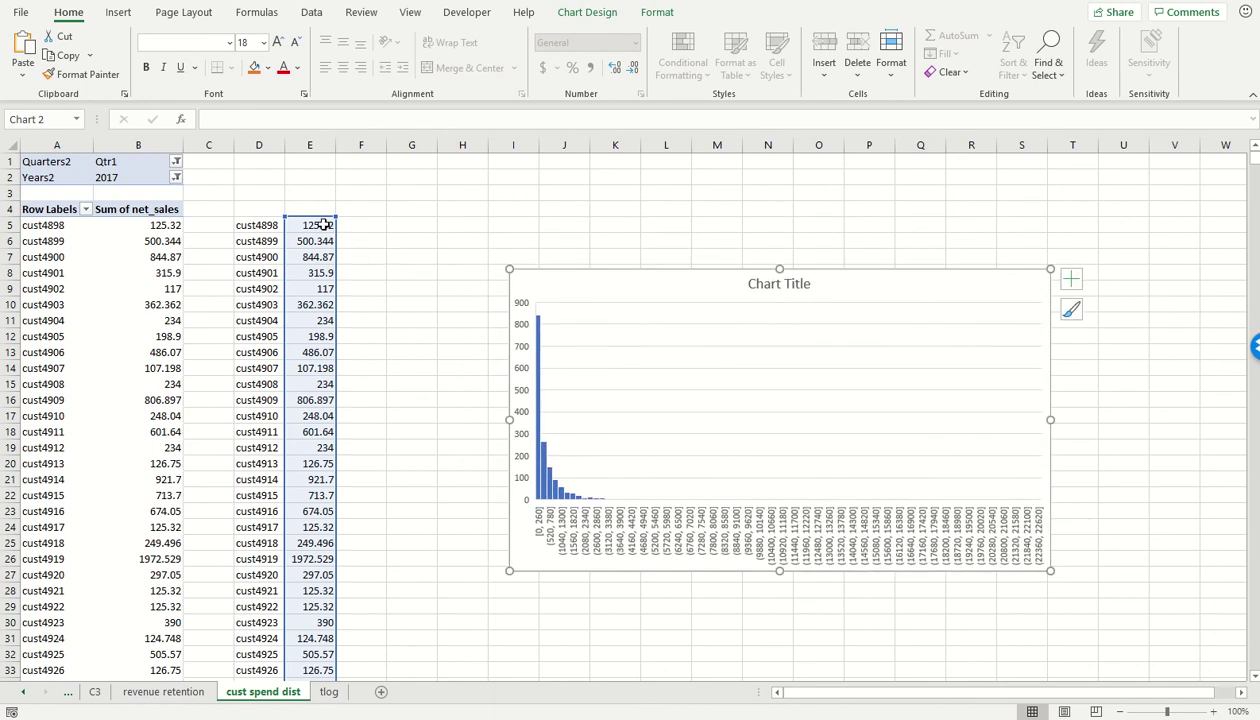
# Format the copied net sales values in E5:E1541 to show no decimal places
pyautogui.click(317, 225)
pyautogui.hotkey('ctrl', 'shift', 'Down')
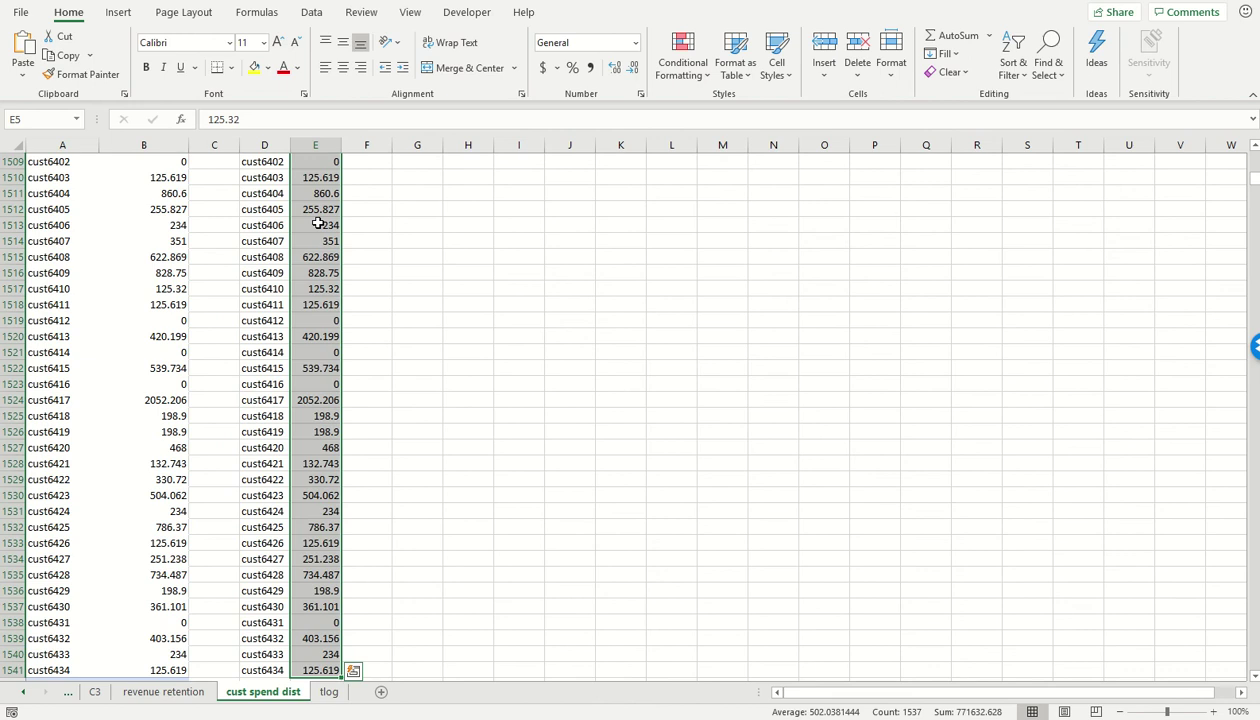
pyautogui.click(634, 69)
pyautogui.click(636, 70)
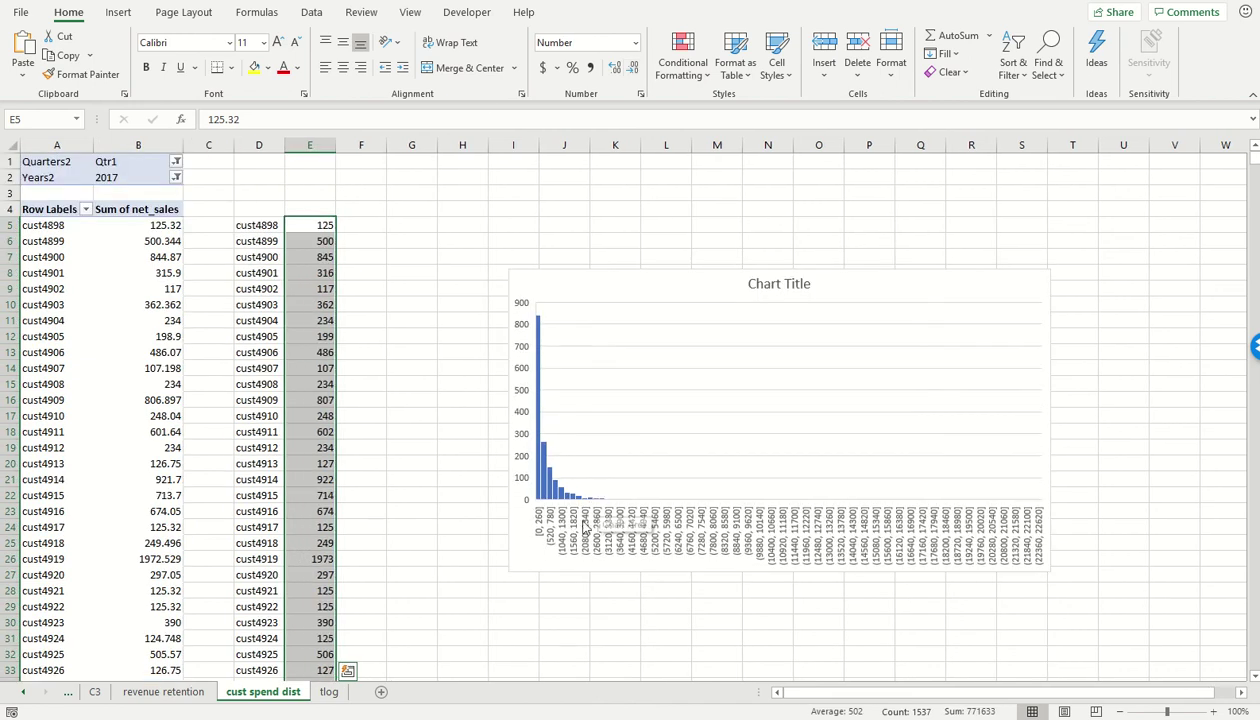
# Enable an overflow bin of 3000 on the histogram's horizontal axis, then shift the chart to about columns G to R and widen it slightly
pyautogui.click(541, 527)
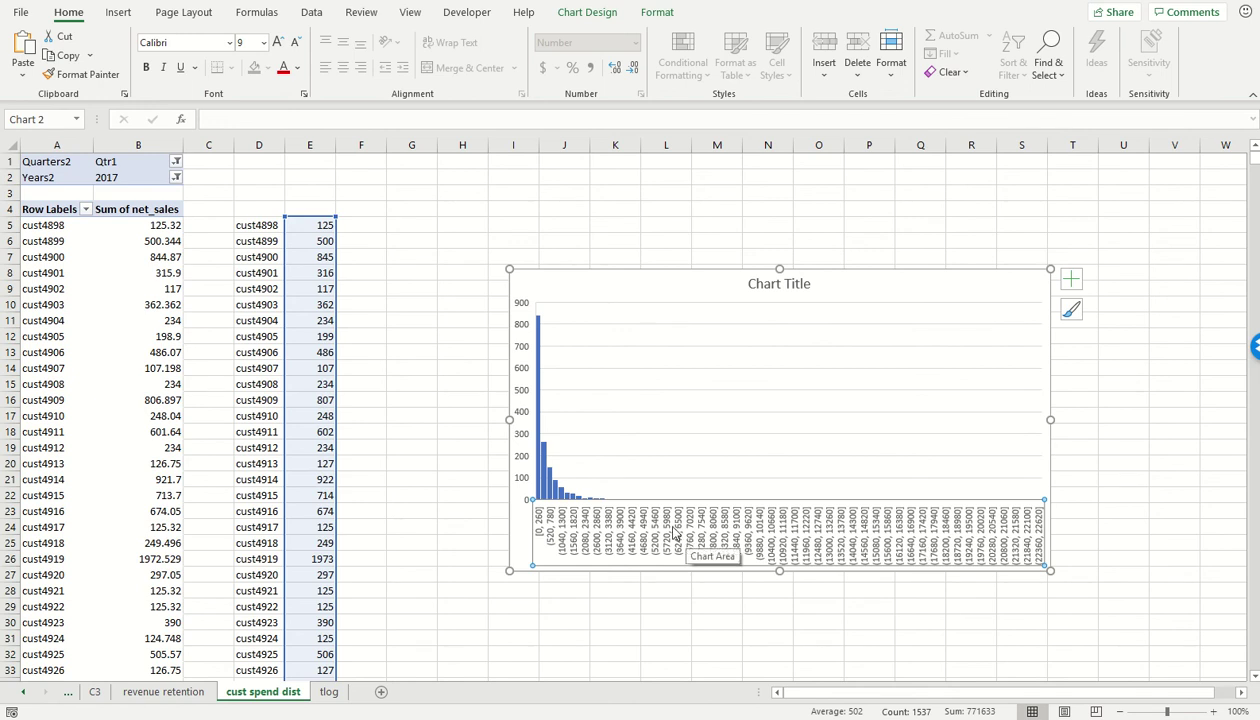
pyautogui.rightClick(603, 538)
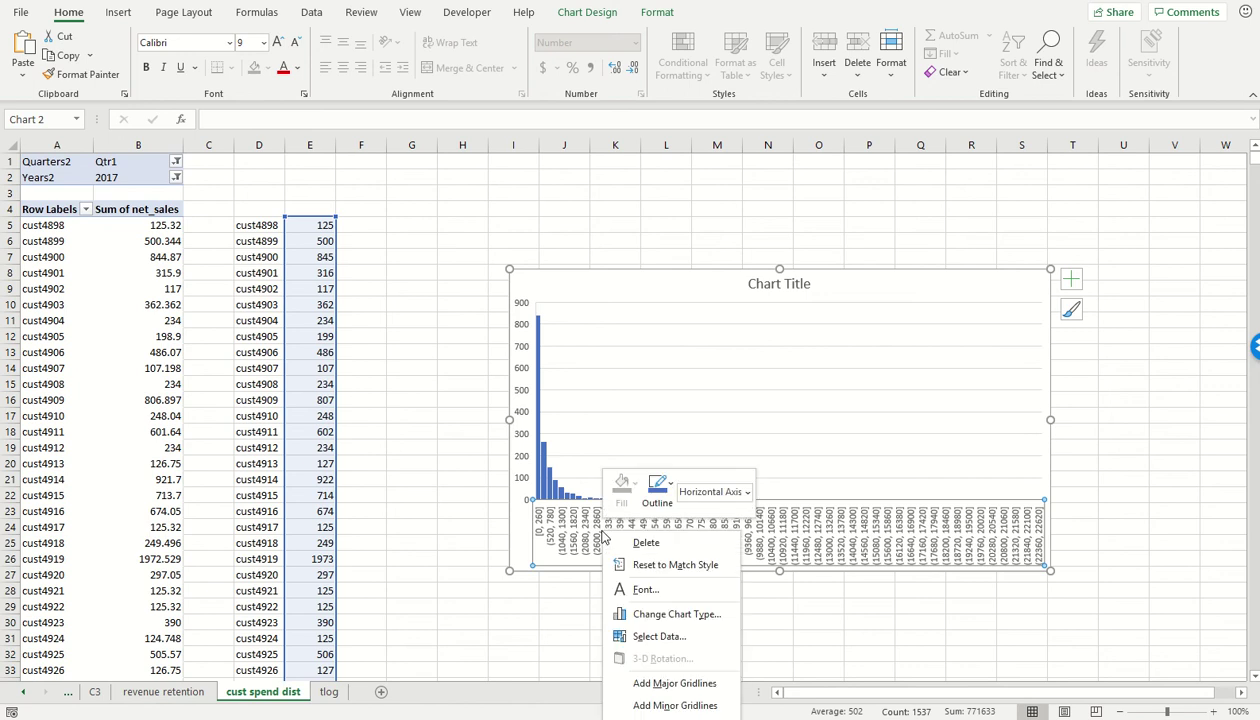
pyautogui.click(689, 712)
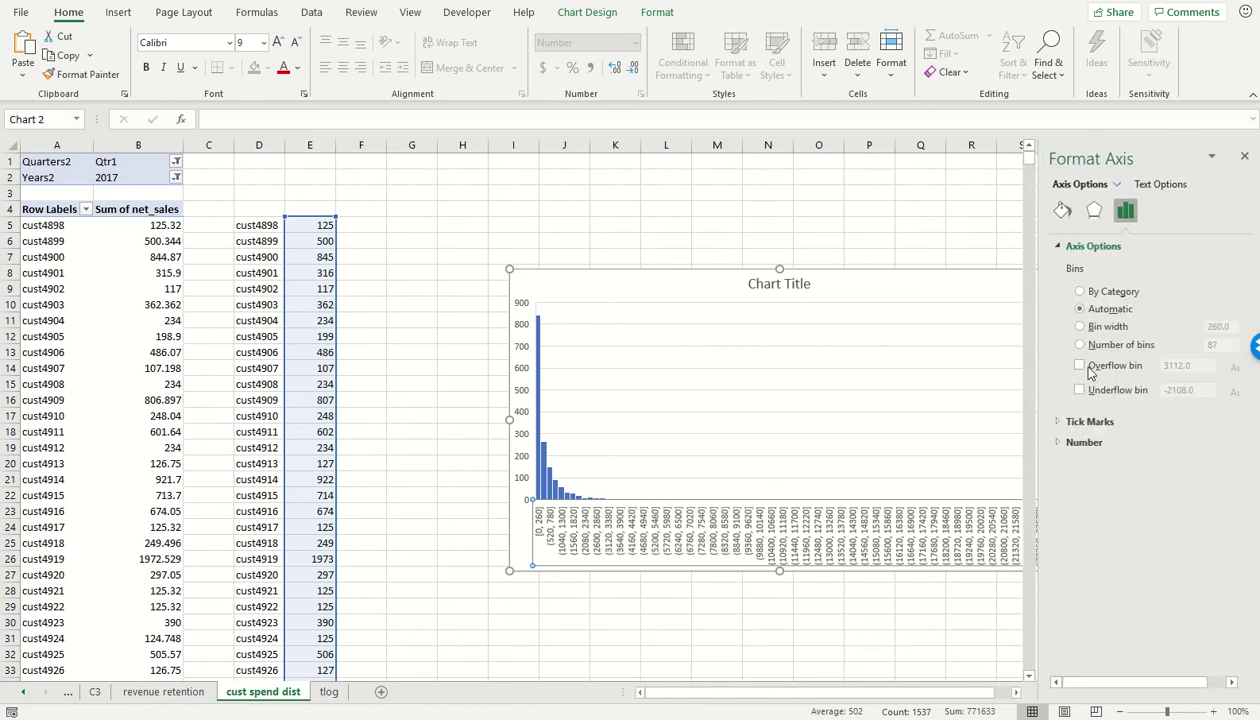
pyautogui.click(1079, 365)
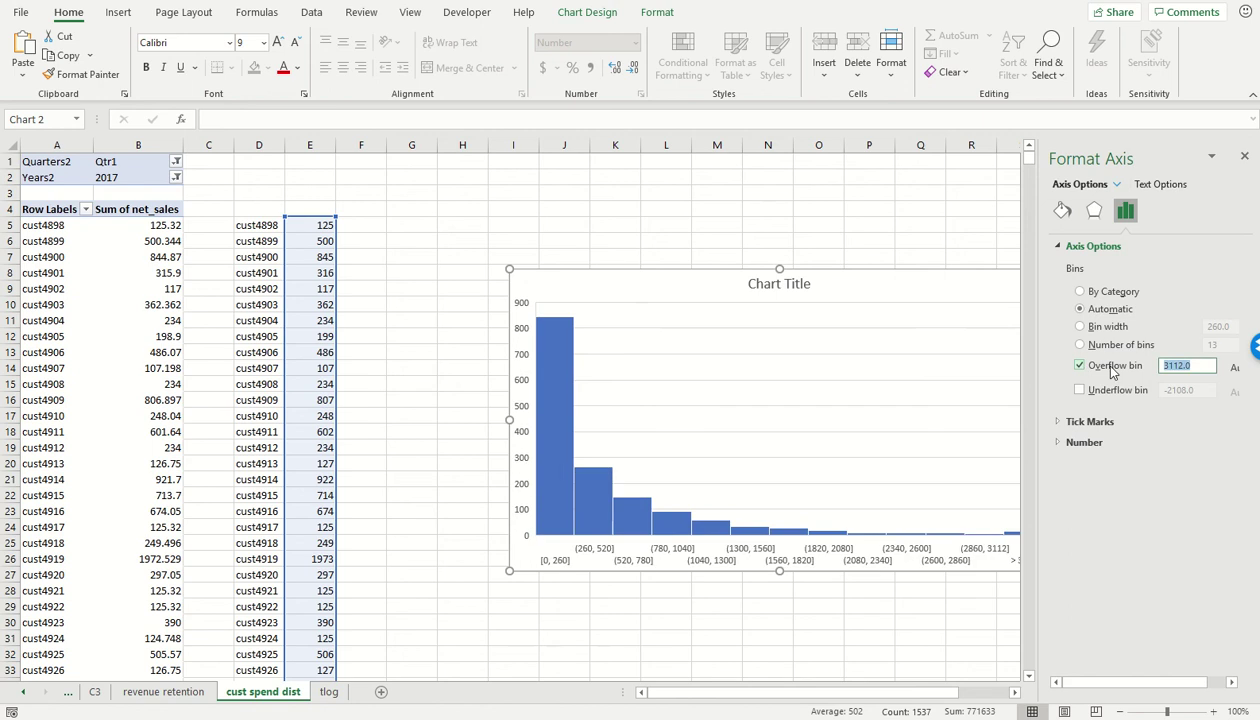
pyautogui.write('3000')
pyautogui.press('Return')
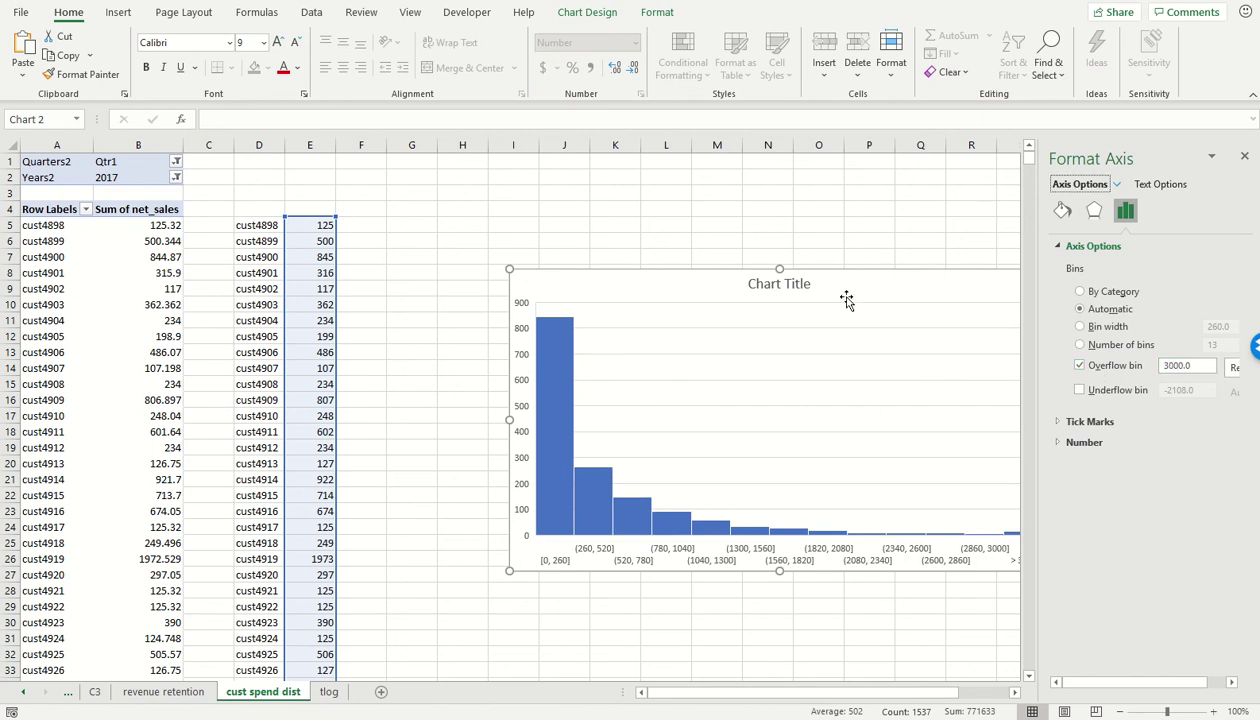
pyautogui.moveTo(850, 277); pyautogui.dragTo(766, 272)
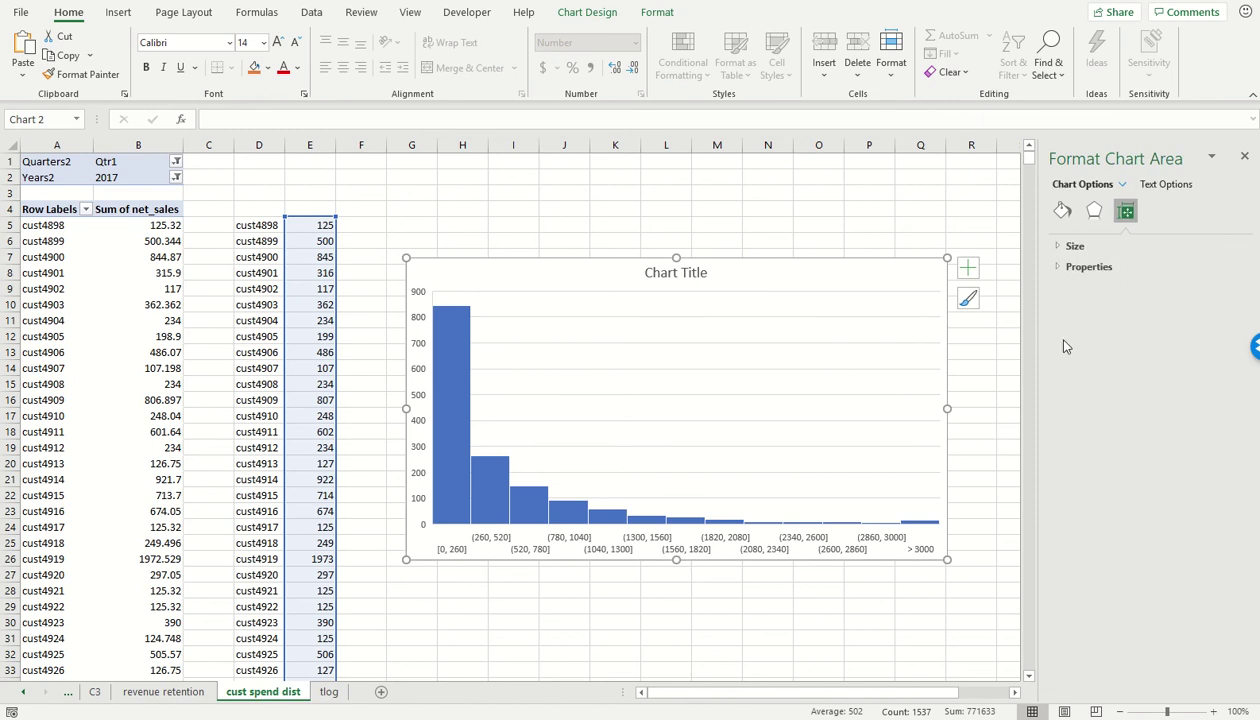
pyautogui.moveTo(946, 408); pyautogui.dragTo(968, 407)
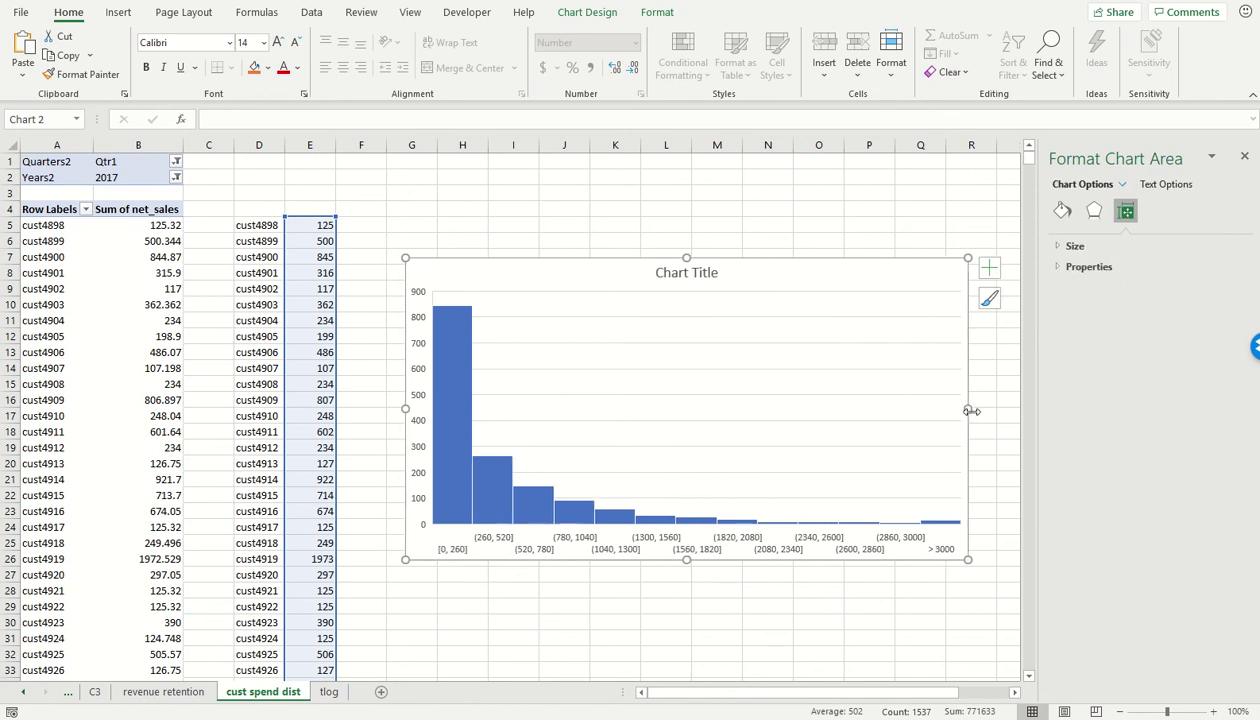
# Set the number of bins on the histogram's horizontal axis to 10 and close the Format Axis pane
pyautogui.click(785, 553)
pyautogui.rightClick(787, 557)
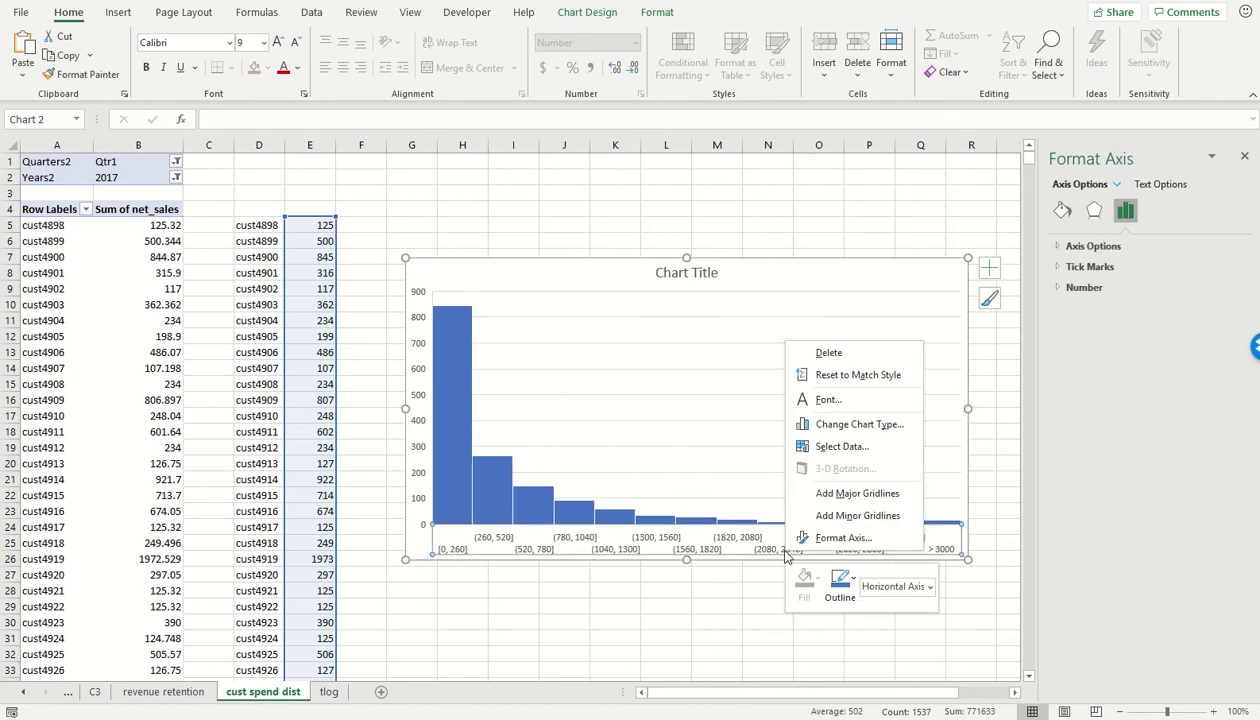
pyautogui.click(808, 537)
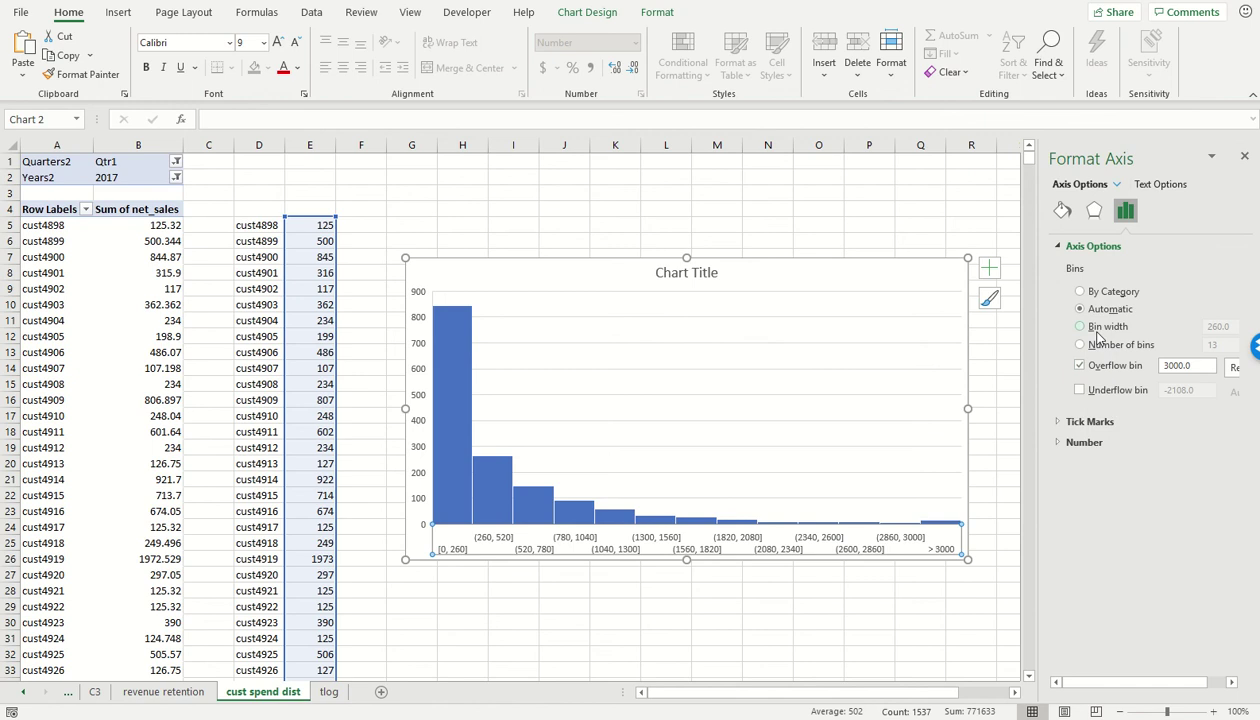
pyautogui.click(1084, 346)
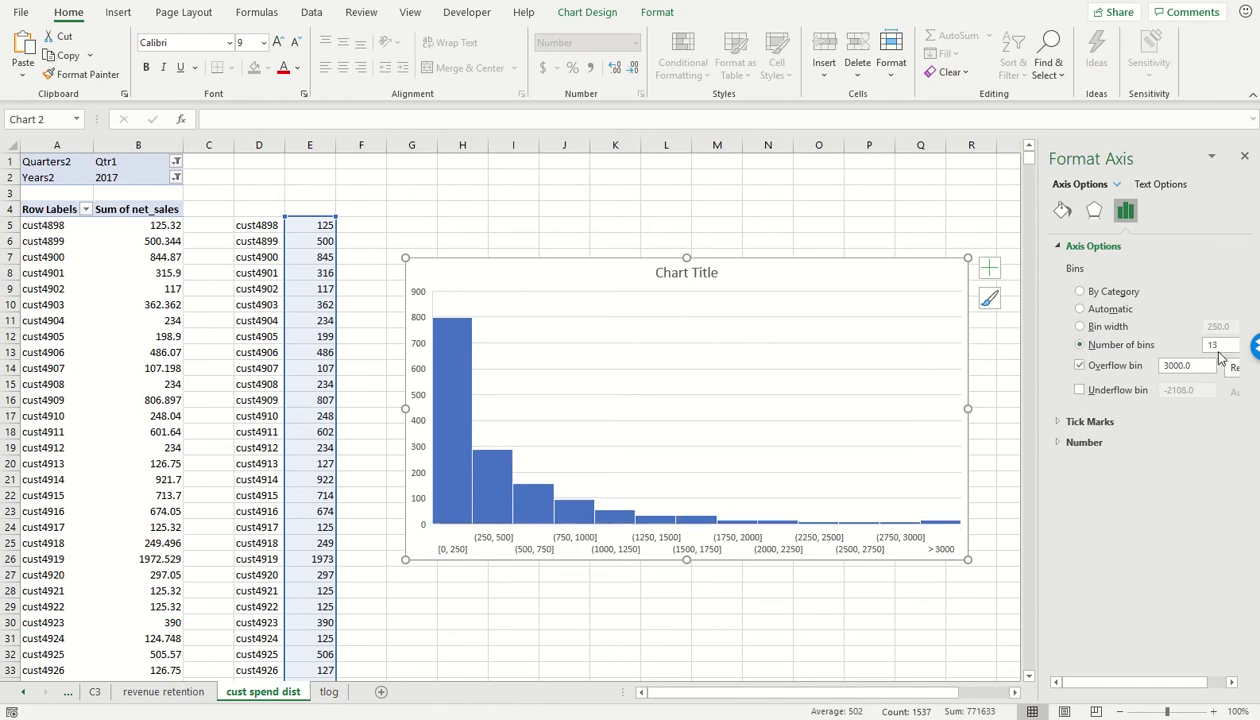
pyautogui.click(1204, 346)
pyautogui.write('10')
pyautogui.press('Return')
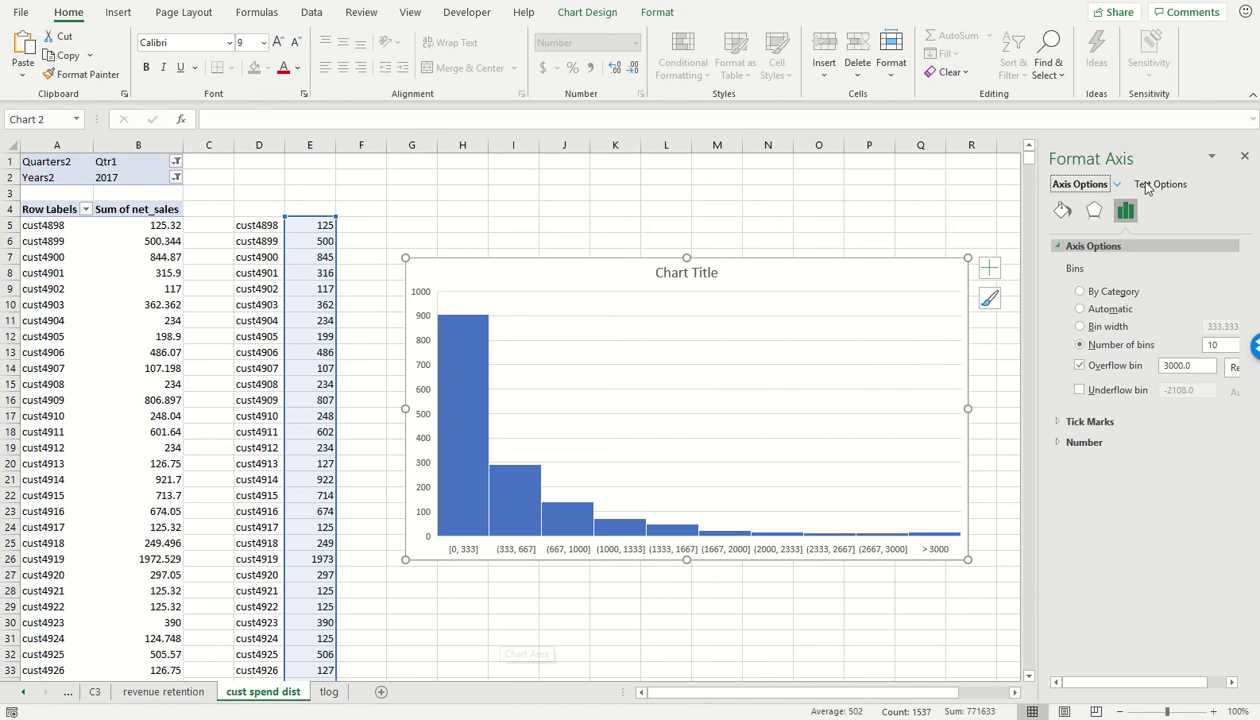
pyautogui.click(1245, 157)
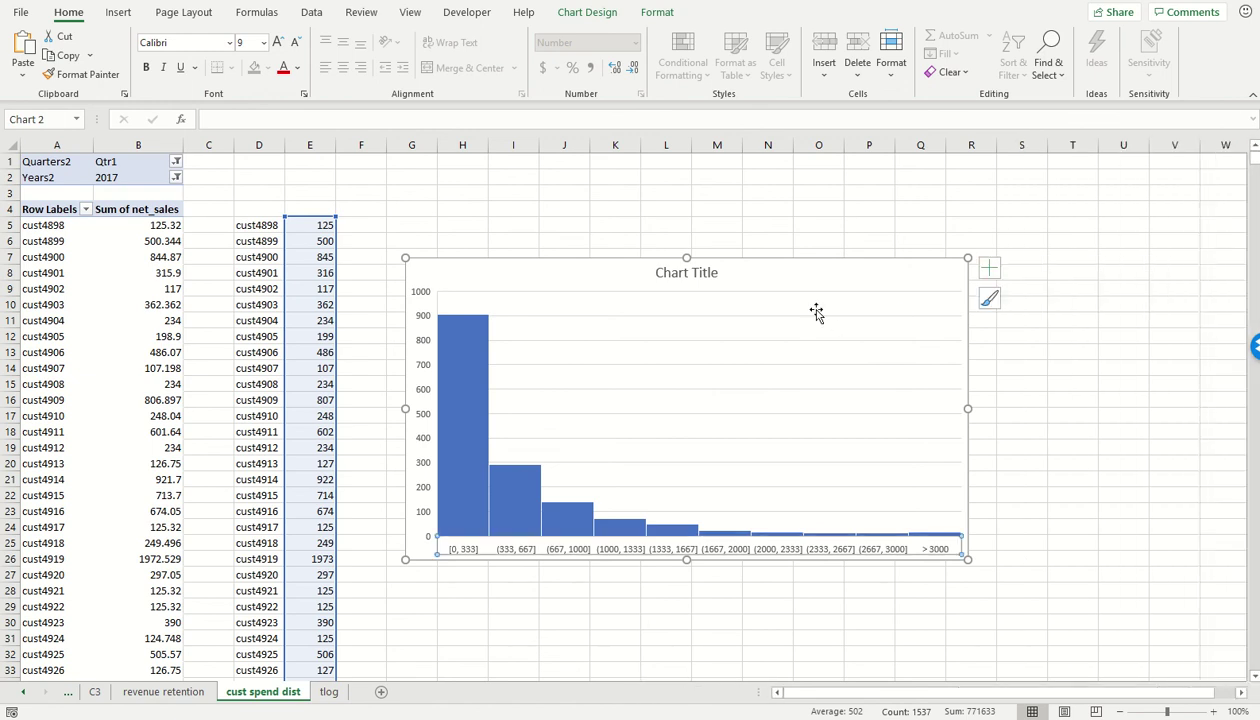
# Add data labels to the histogram's bars
pyautogui.click(678, 273)
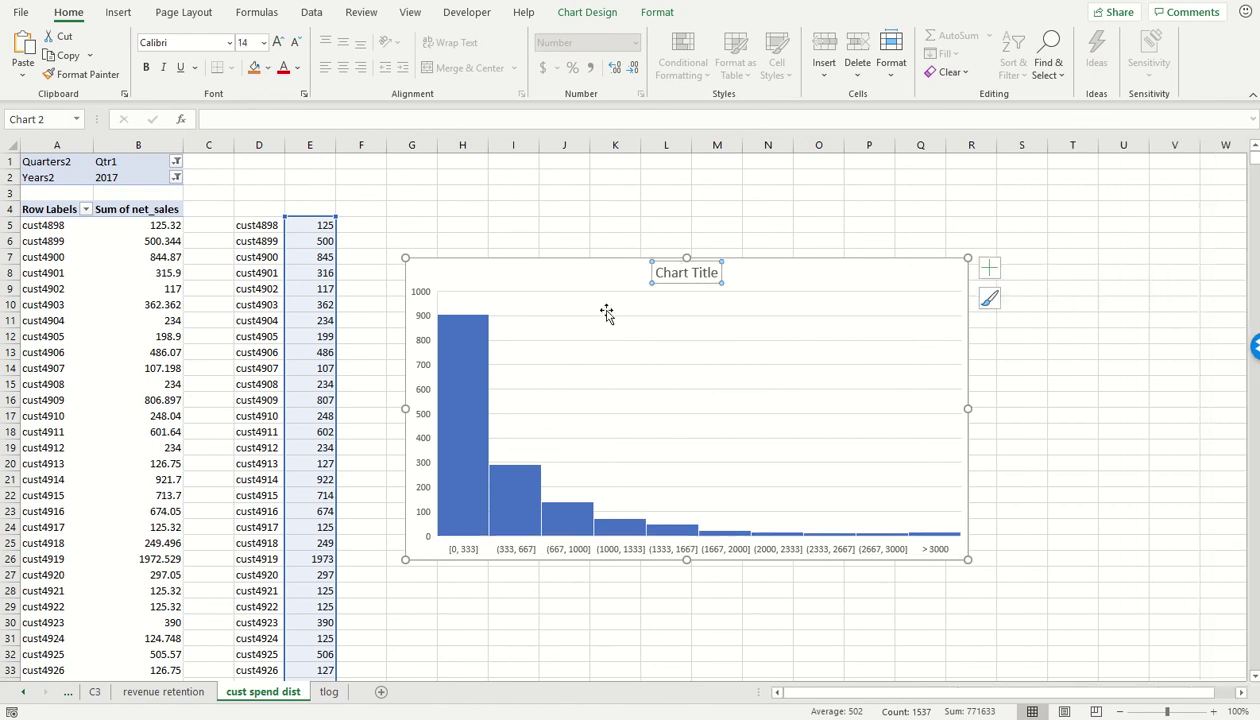
pyautogui.rightClick(458, 386)
pyautogui.click(543, 520)
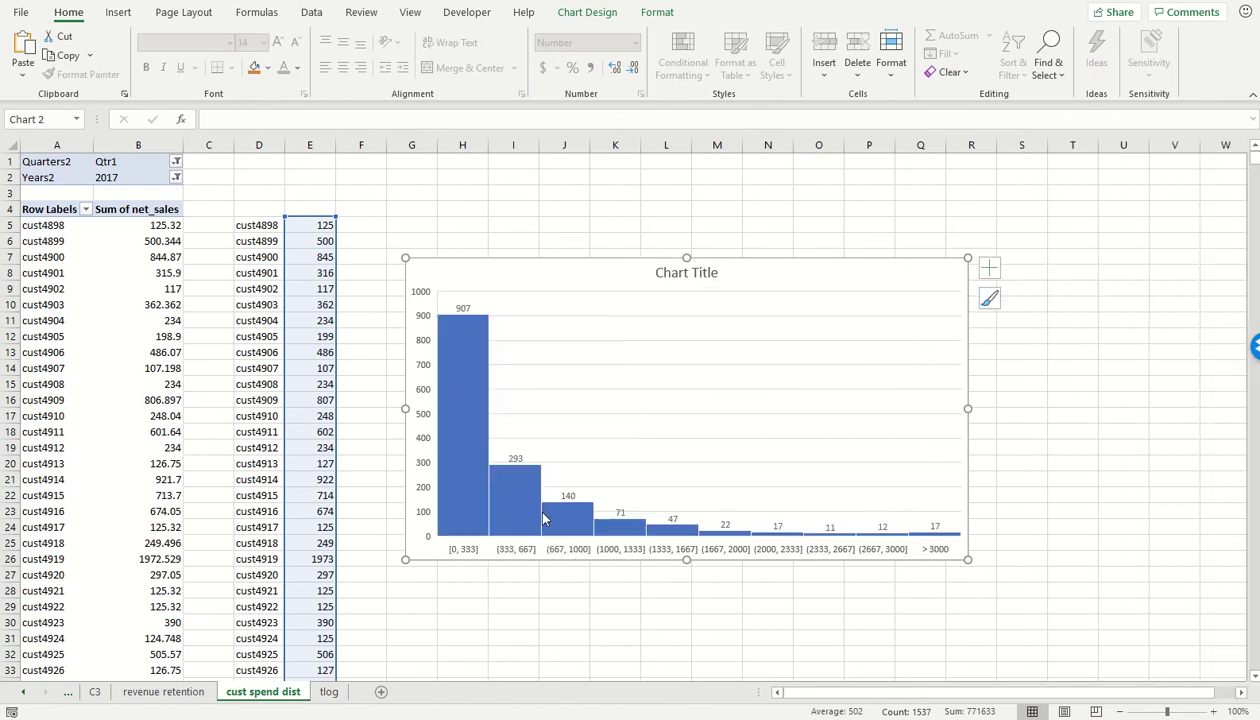
pyautogui.moveTo(460, 316)
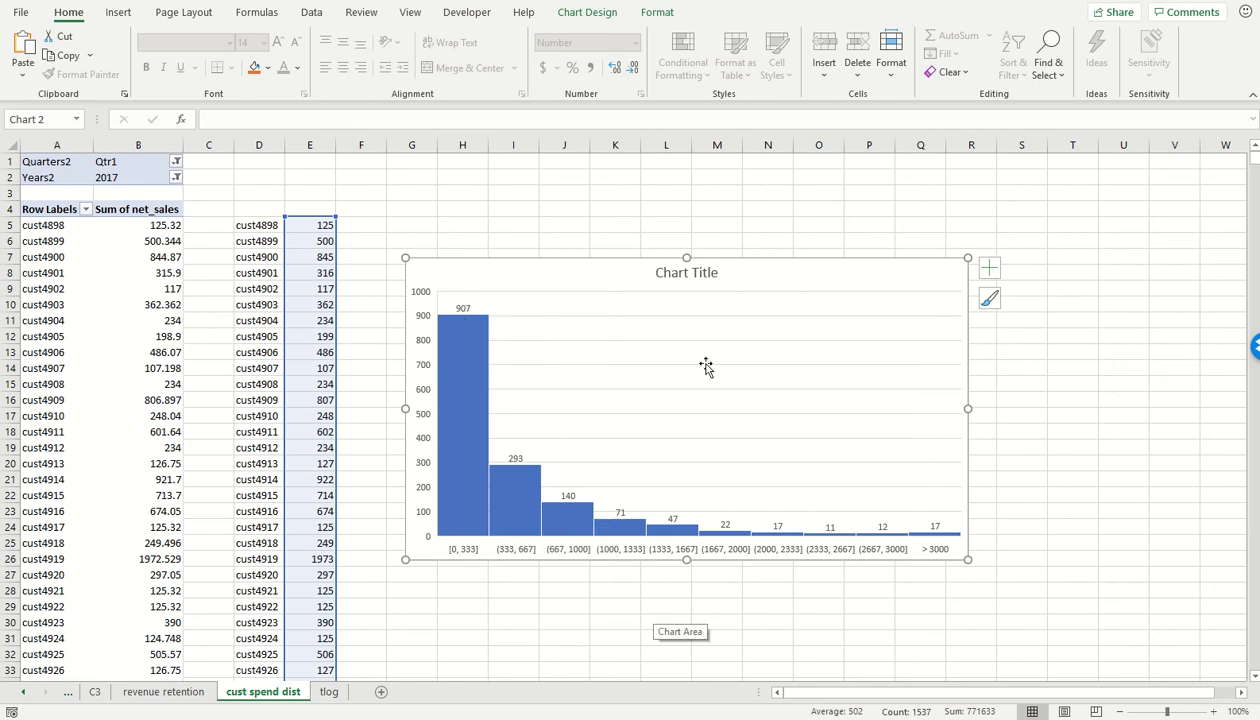
# Replace the chart title with "Customer spend histogram (total number of customers with spends within particular ranges)"
pyautogui.click(684, 276)
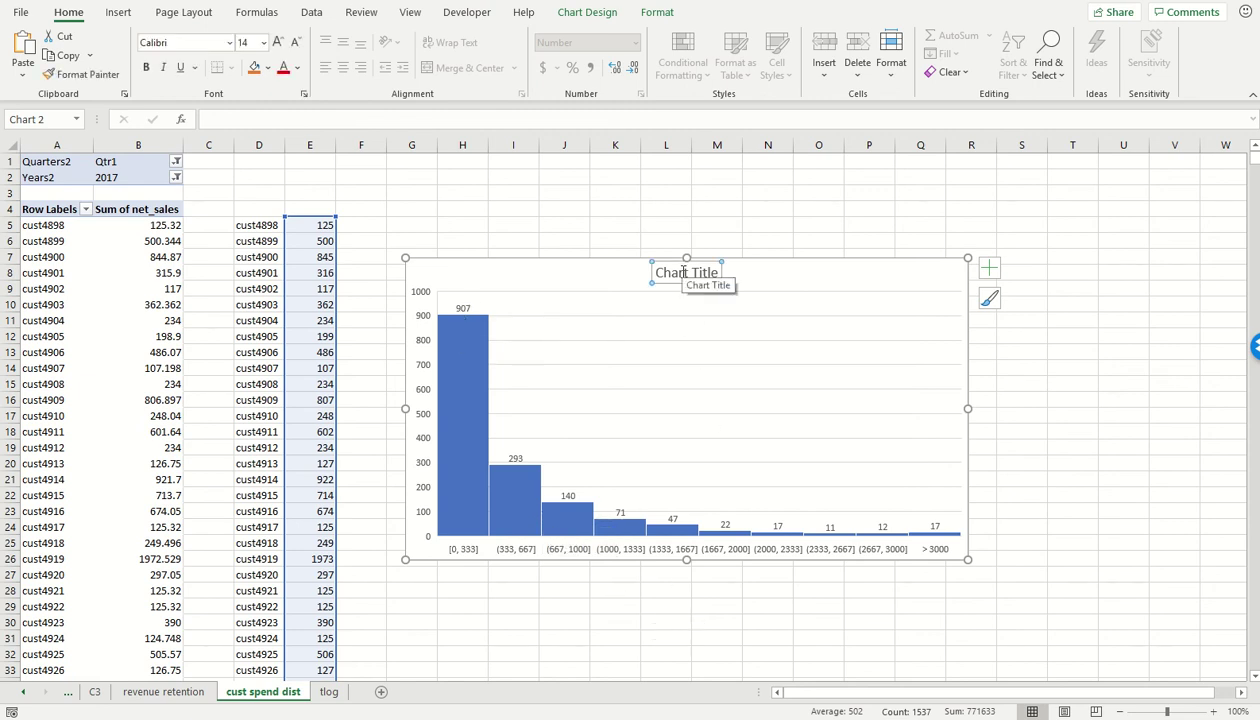
pyautogui.click(684, 272)
pyautogui.hotkey('ctrl', 'a')
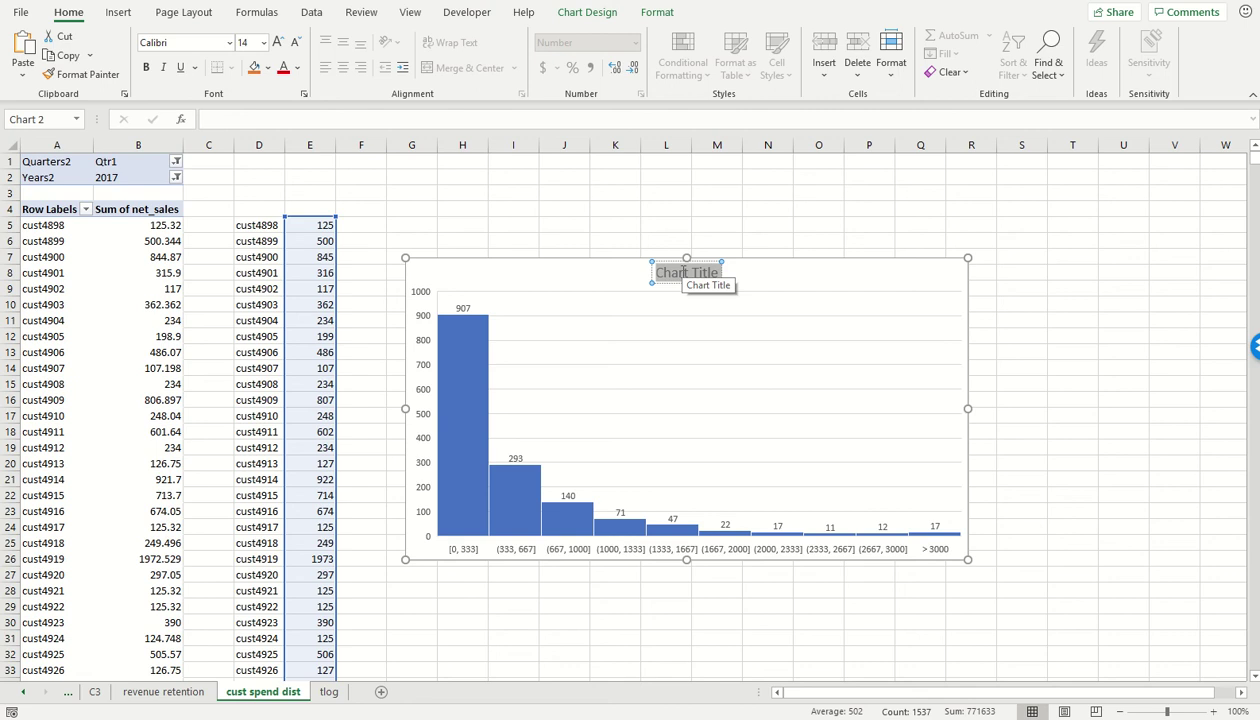
pyautogui.write('Customer spe')
pyautogui.press('BackSpace')
pyautogui.write('end distri')
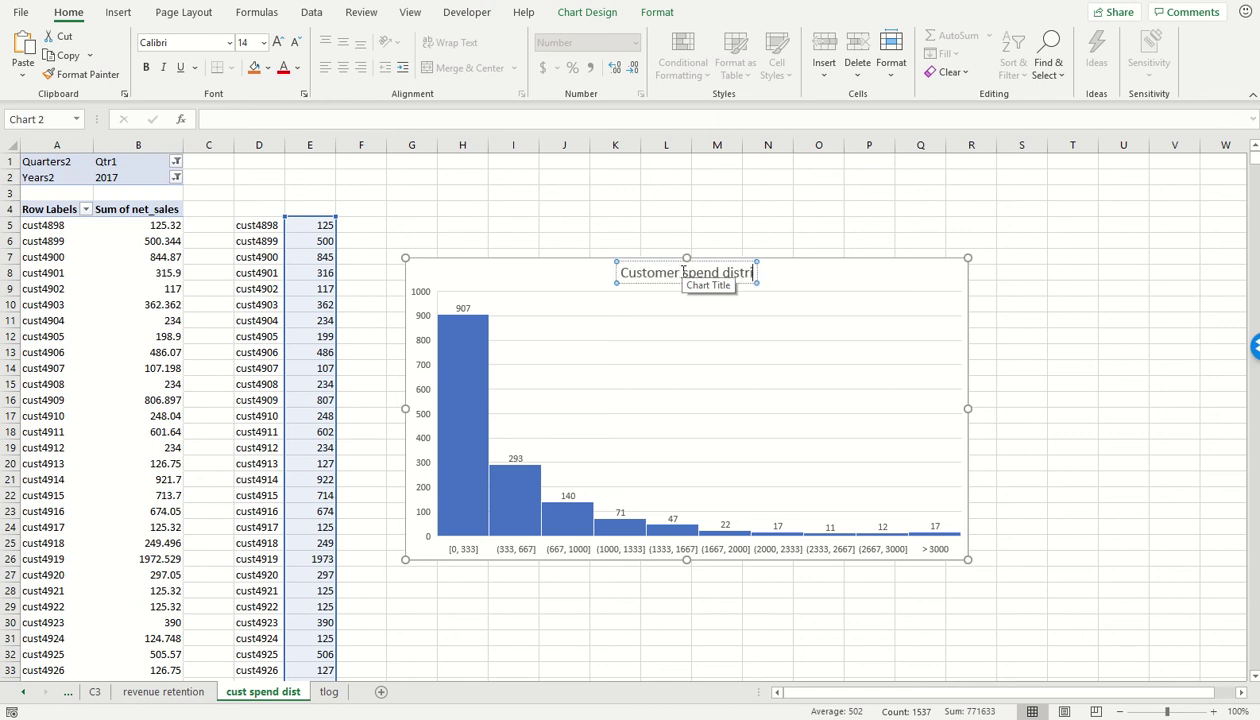
pyautogui.press('BackSpace')
pyautogui.press('BackSpace')
pyautogui.press('BackSpace')
pyautogui.press('BackSpace')
pyautogui.press('BackSpace')
pyautogui.press('BackSpace')
pyautogui.write('hi')
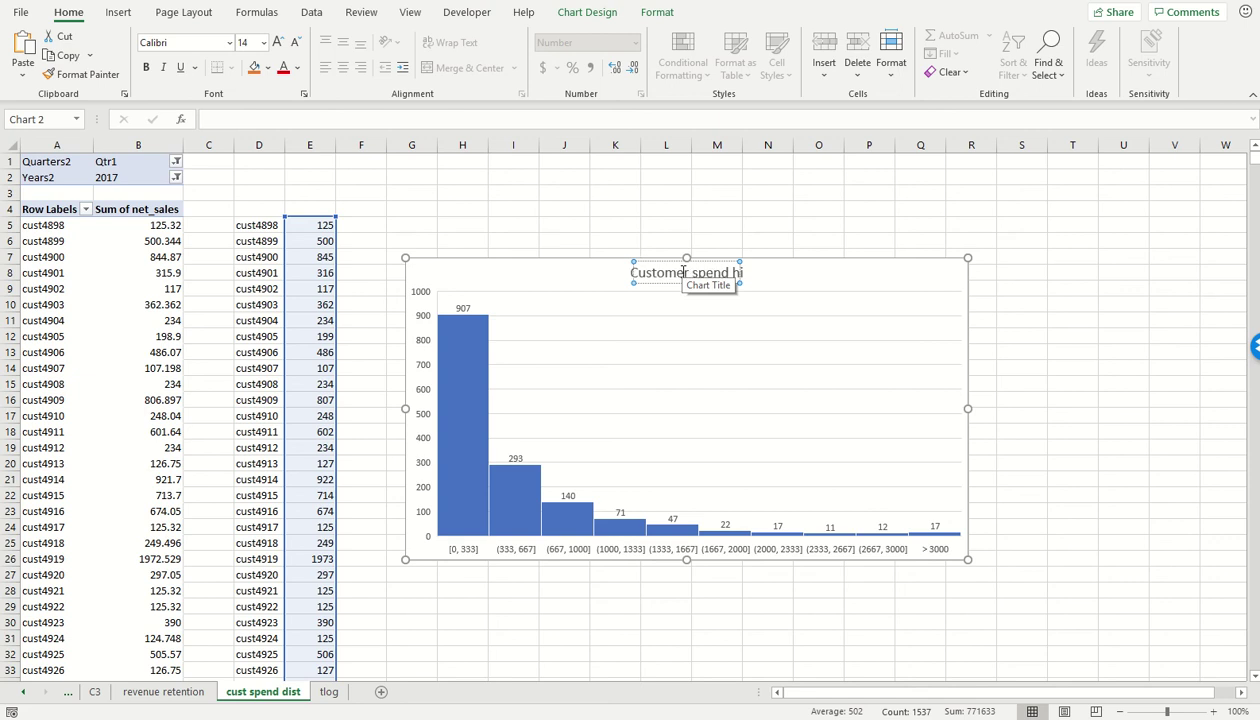
pyautogui.write('stogram (')
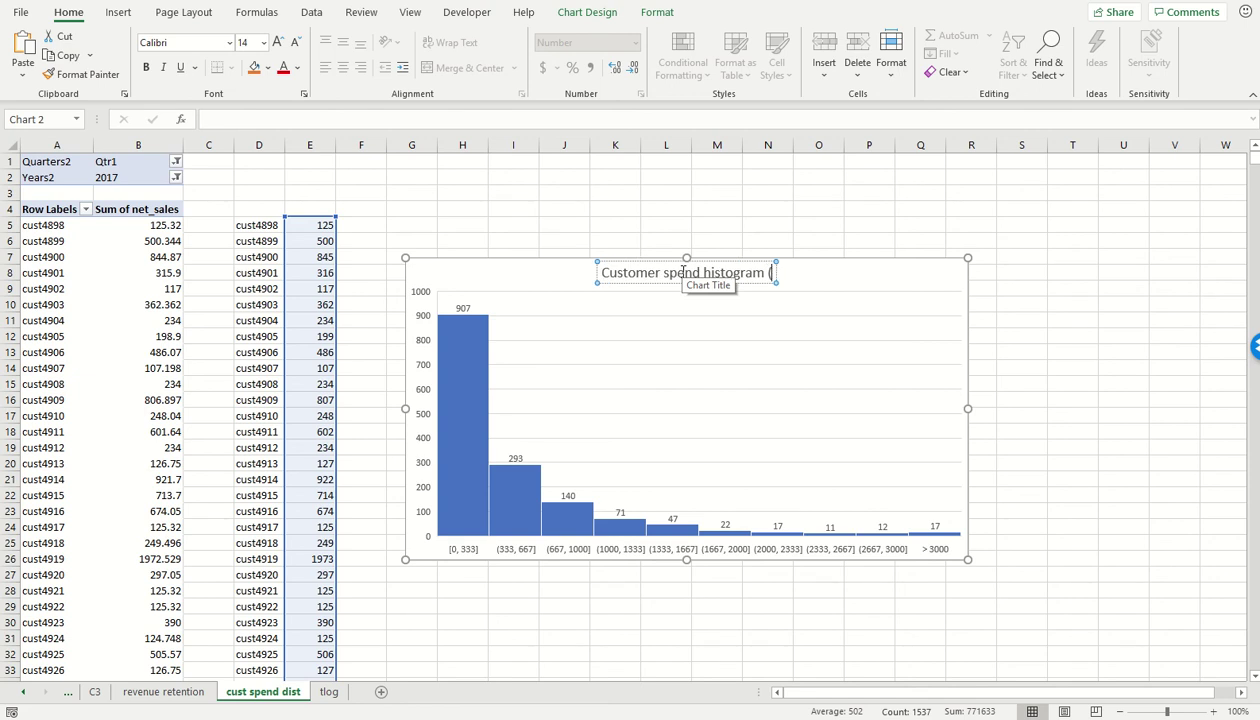
pyautogui.write('total n')
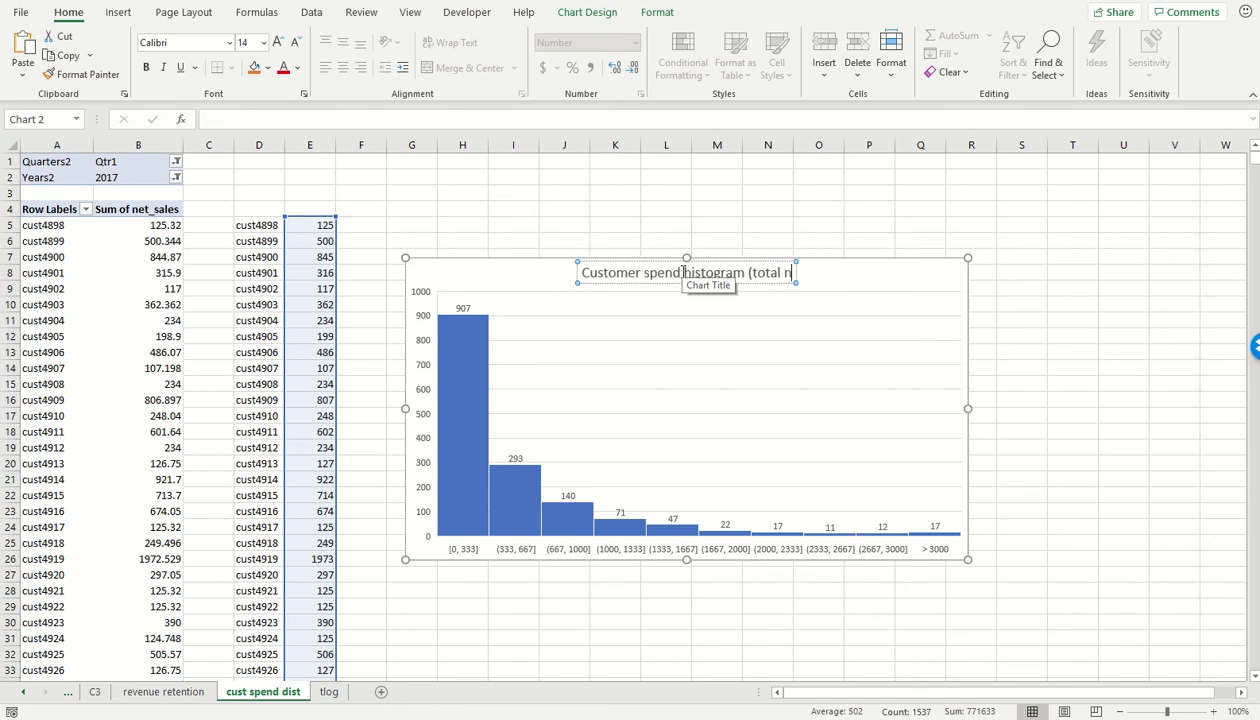
pyautogui.write('umber of customers')
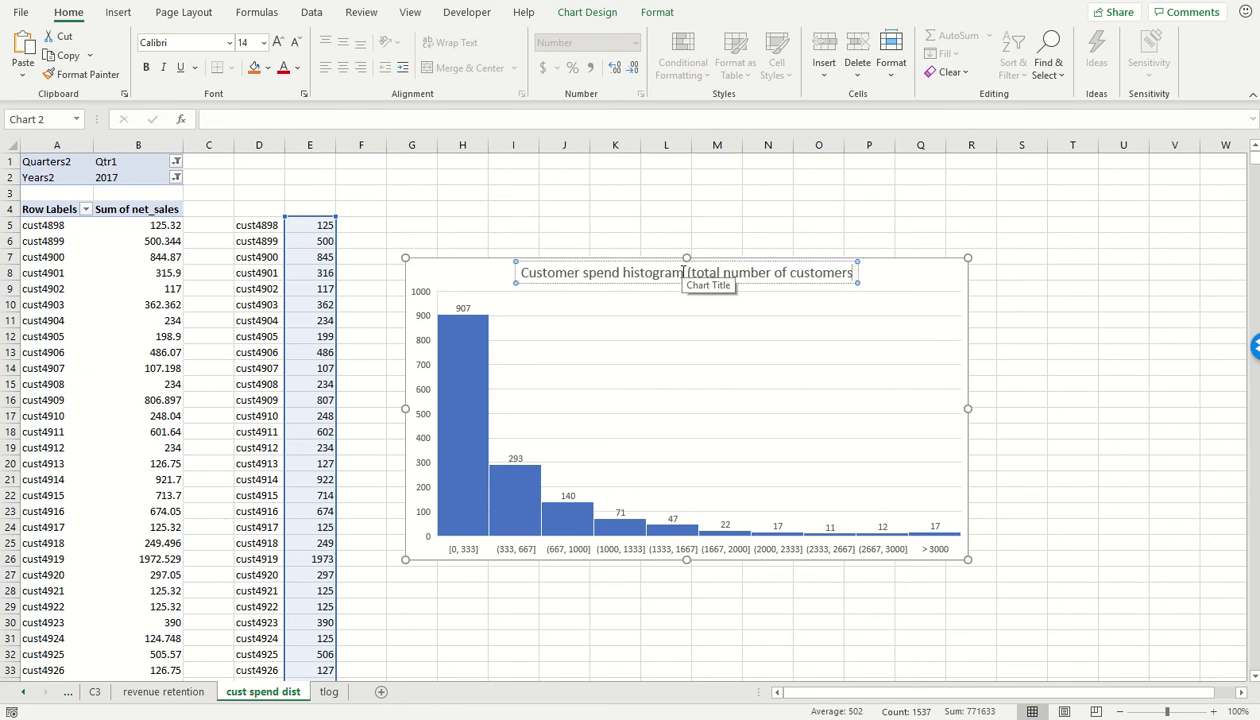
pyautogui.write(' with spends')
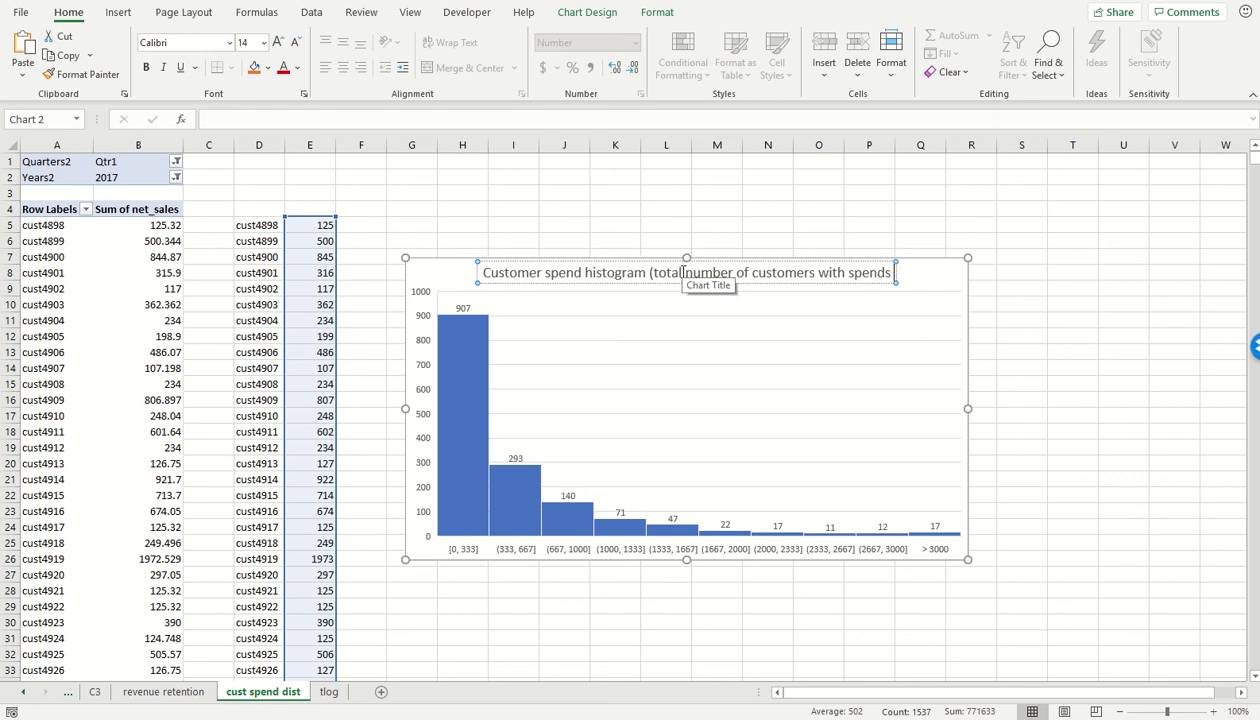
pyautogui.write(' within')
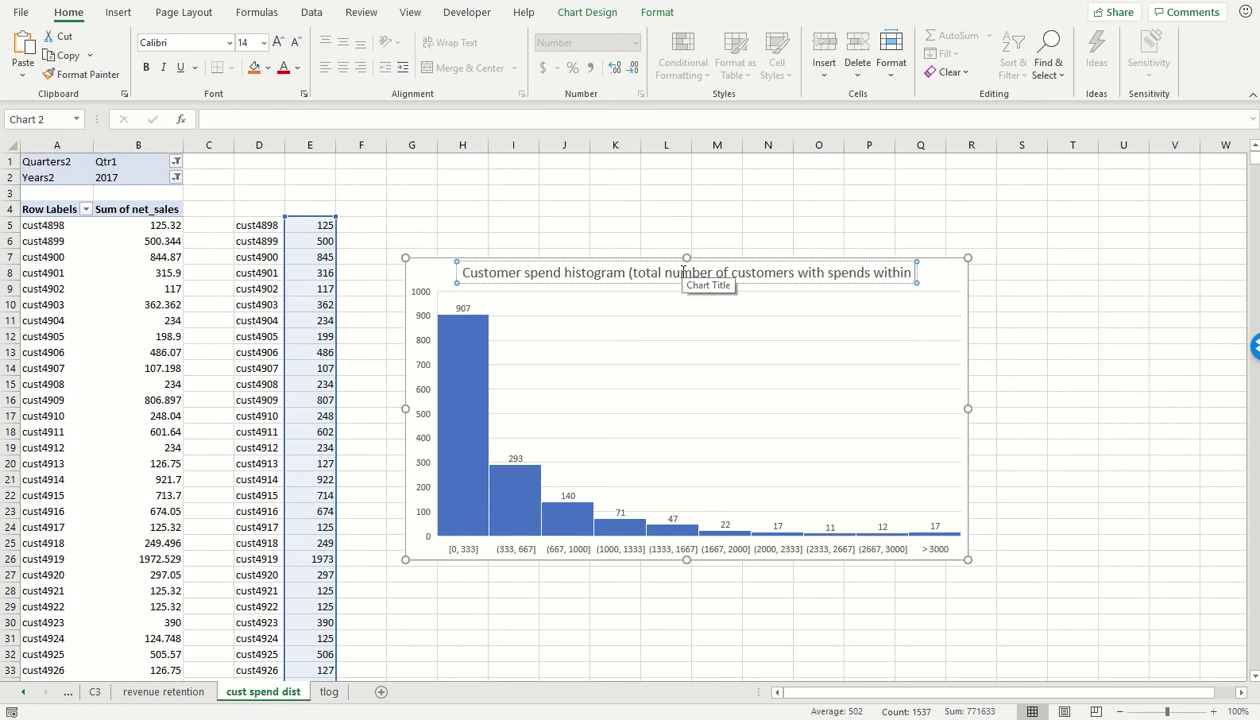
pyautogui.write(' particular range')
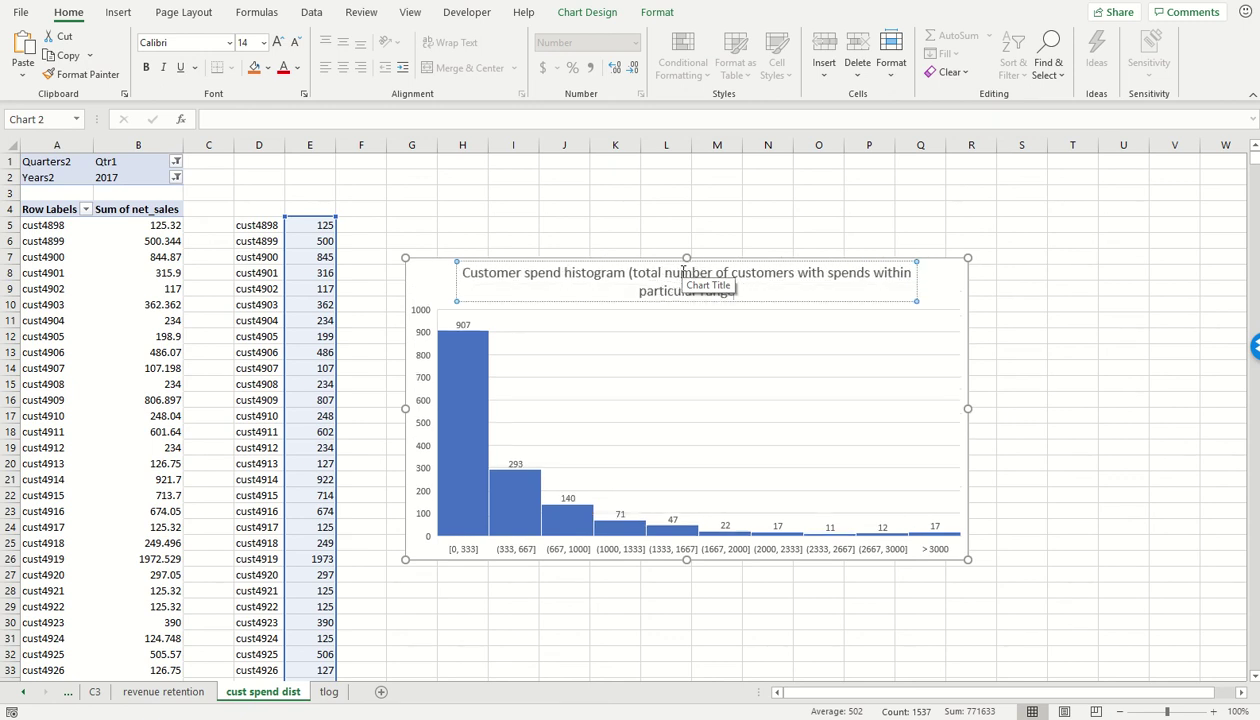
pyautogui.write('s)')
# Put the parenthesised part of the chart title on its own line, without parentheses, as "Total number of customers with spends within particular ranges"
pyautogui.click(630, 273)
pyautogui.press('Return')
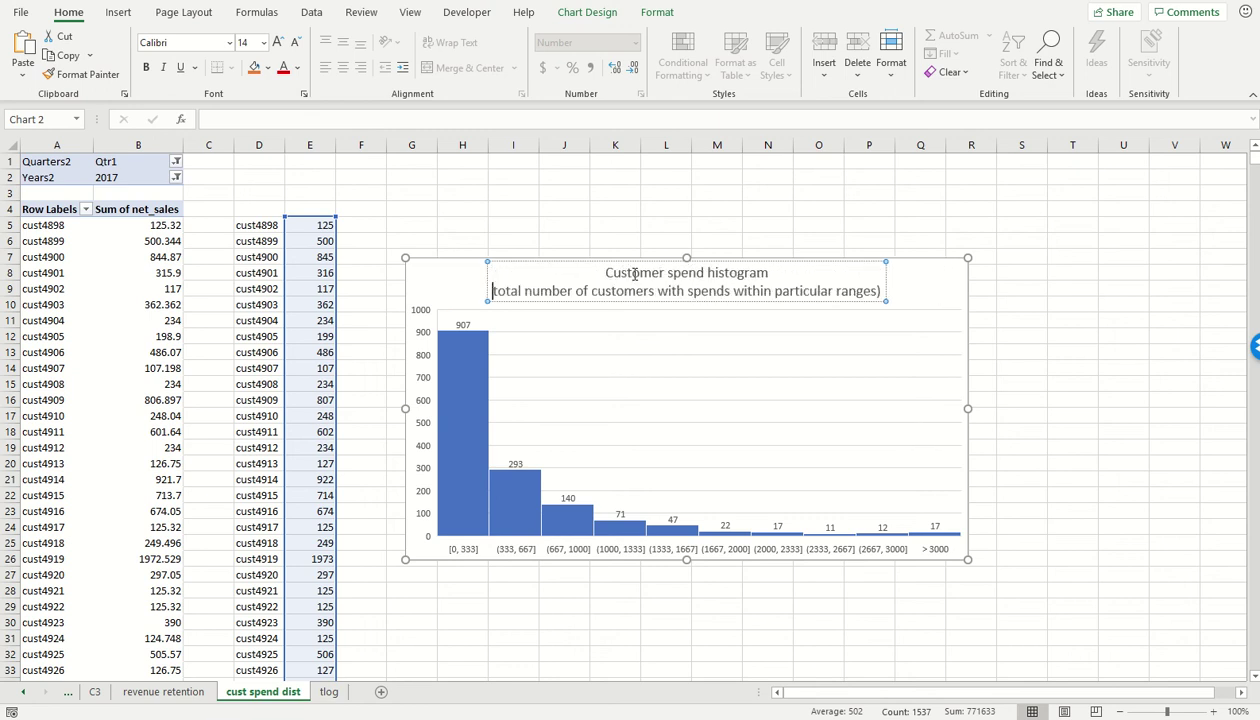
pyautogui.press('Delete')
pyautogui.press('Delete')
pyautogui.write('T')
pyautogui.press('End')
pyautogui.press('BackSpace')
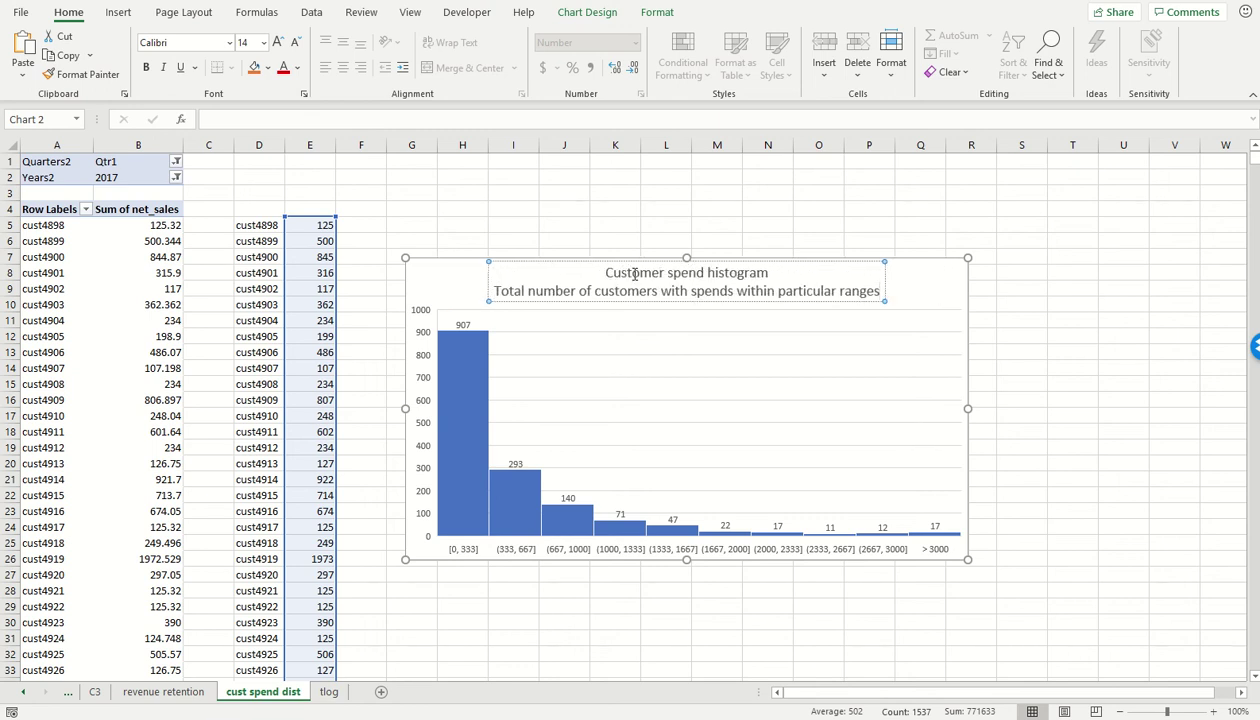
pyautogui.click(1084, 495)
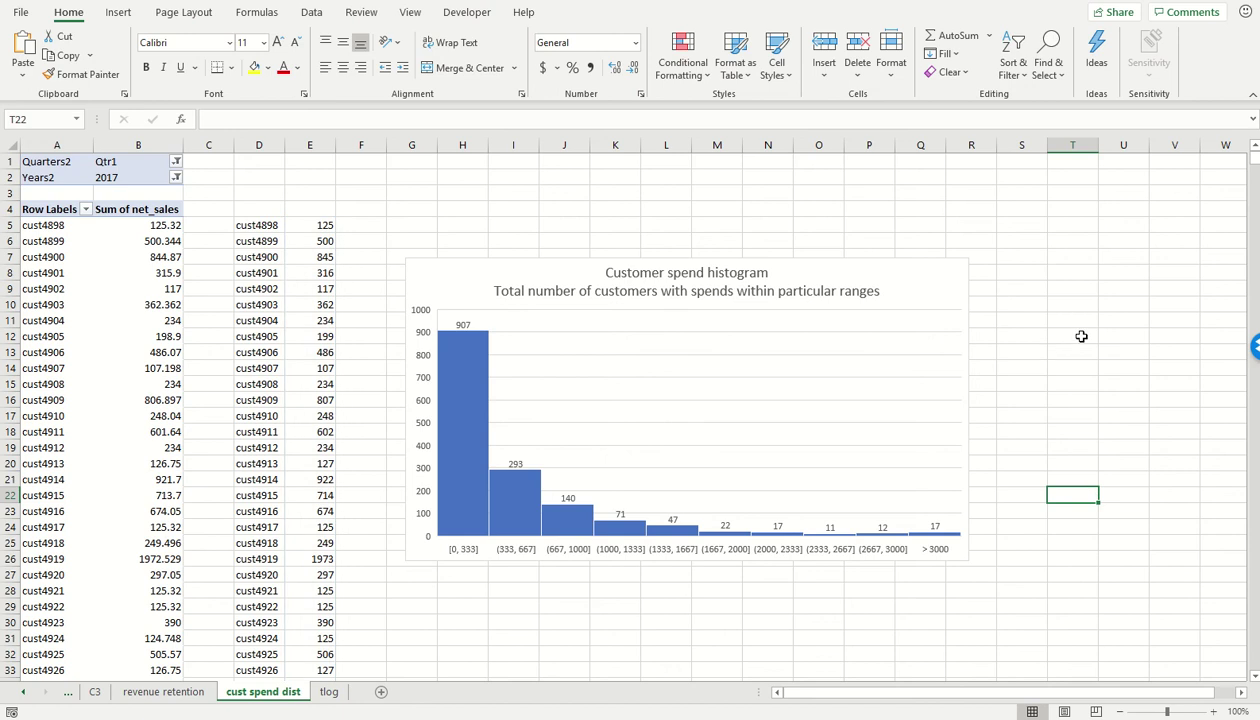